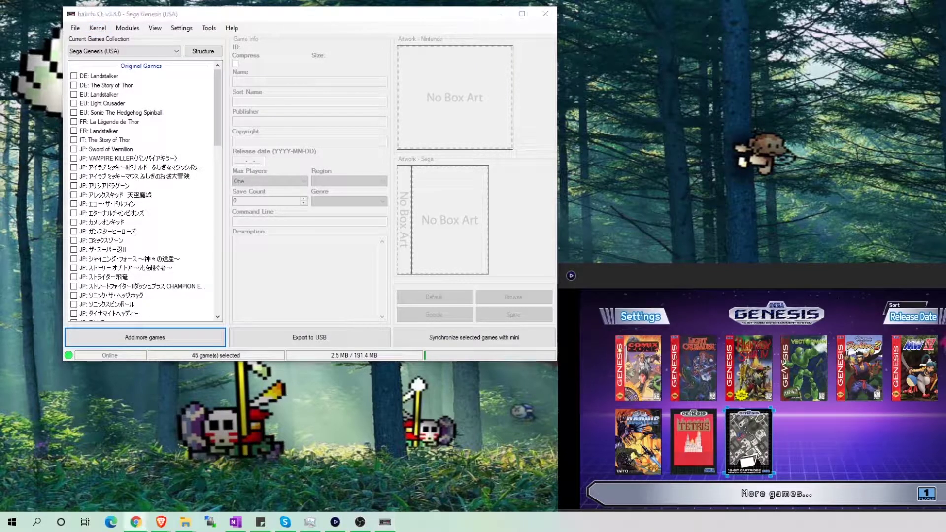
Open KMFD's Mod Hub from the Modules menu and scroll through its Welcome page
click(131, 27)
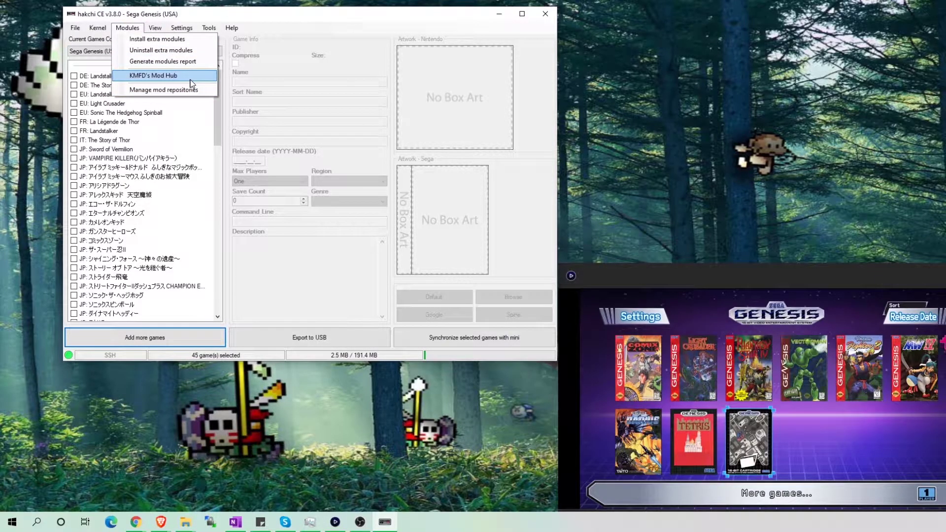
click(193, 76)
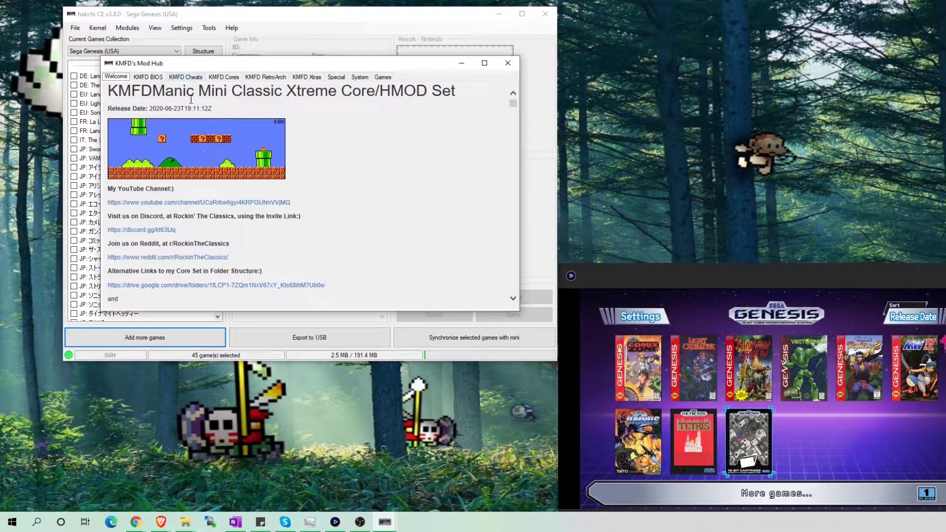
scroll(509, 108, down, 10)
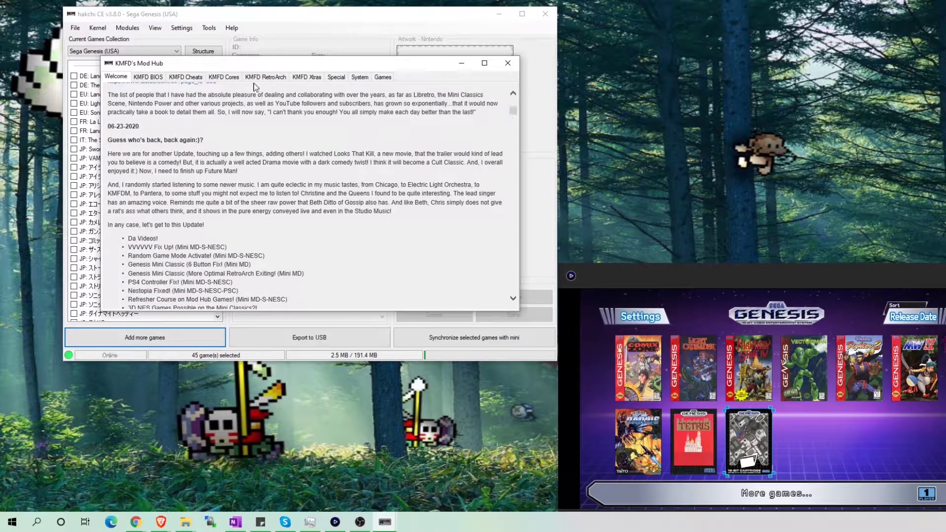
In the KMFD RetroArch list, compare Xtreme Amped and install RetroArch 184 Xtreme Ozone
click(266, 77)
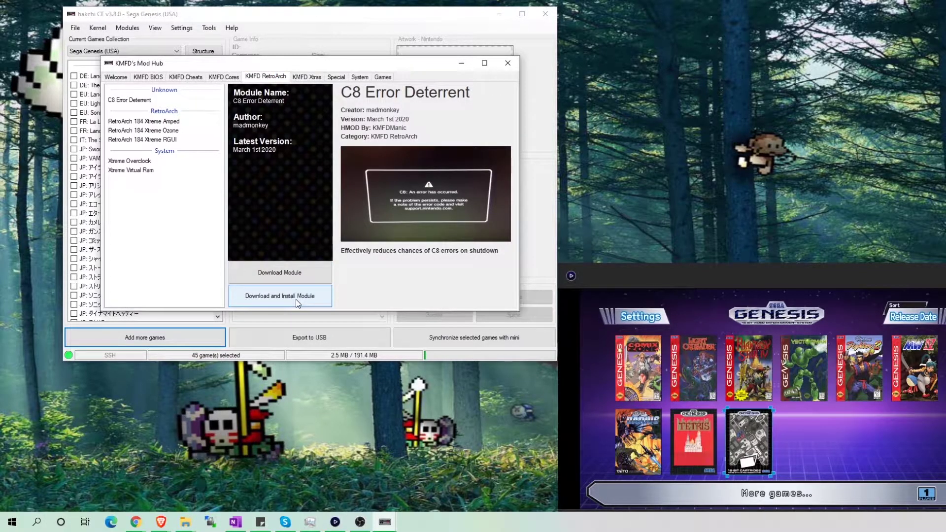
click(173, 122)
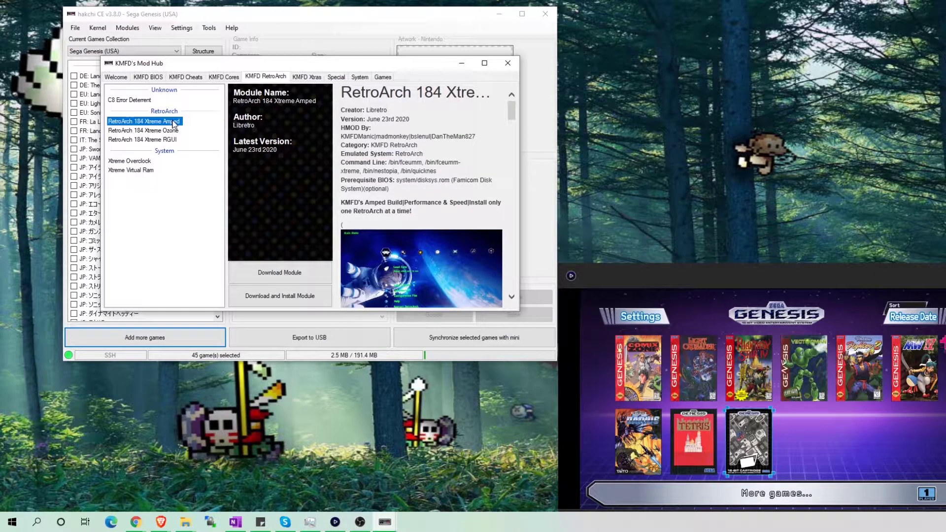
click(177, 131)
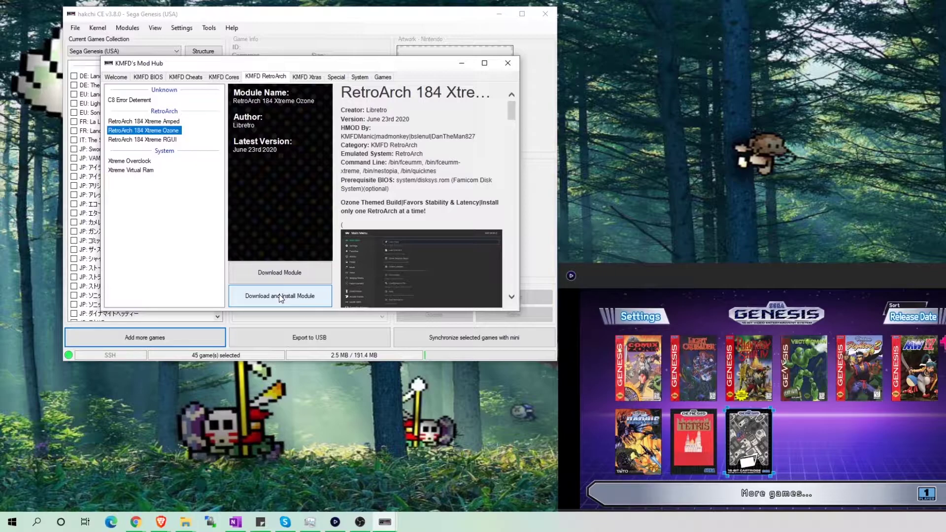
click(279, 296)
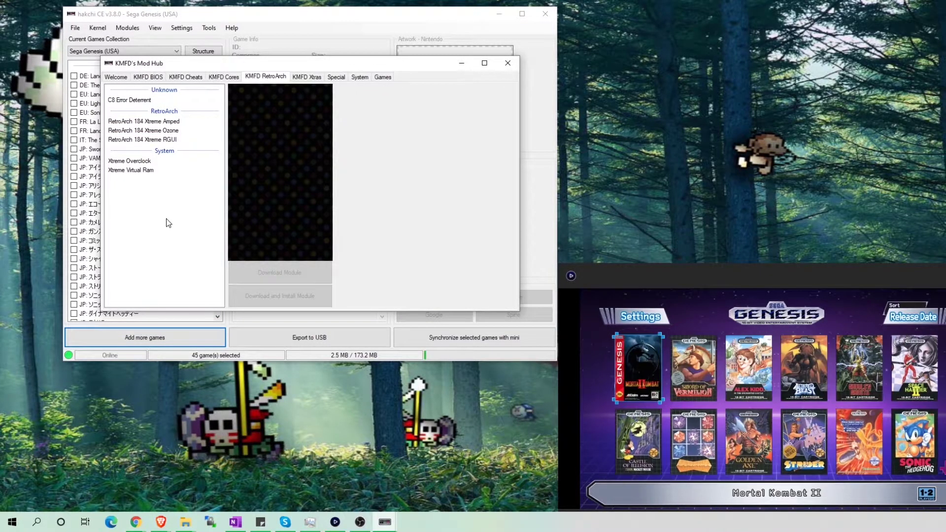
Browse the KMFD Cores list and read the Gambatte, gpSP and mGBA core details
click(232, 79)
scroll(187, 144, down, 5)
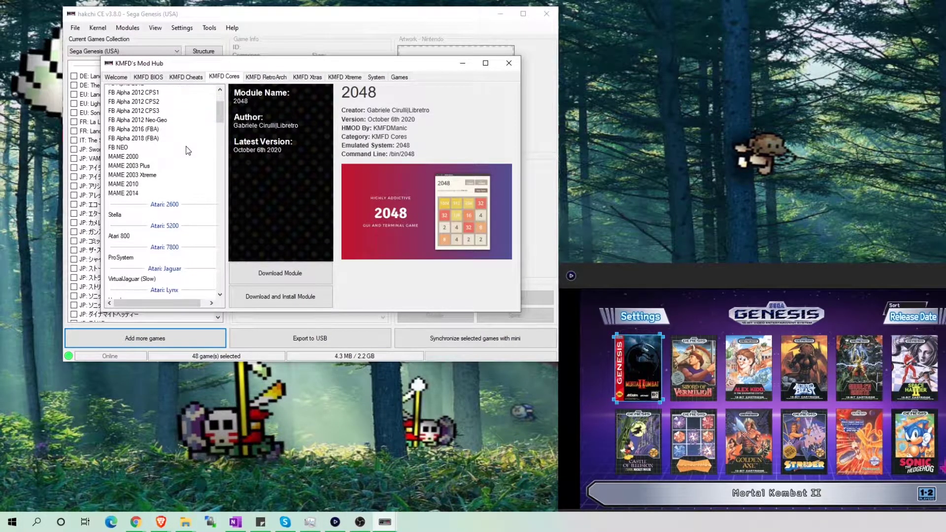
scroll(186, 150, down, 4)
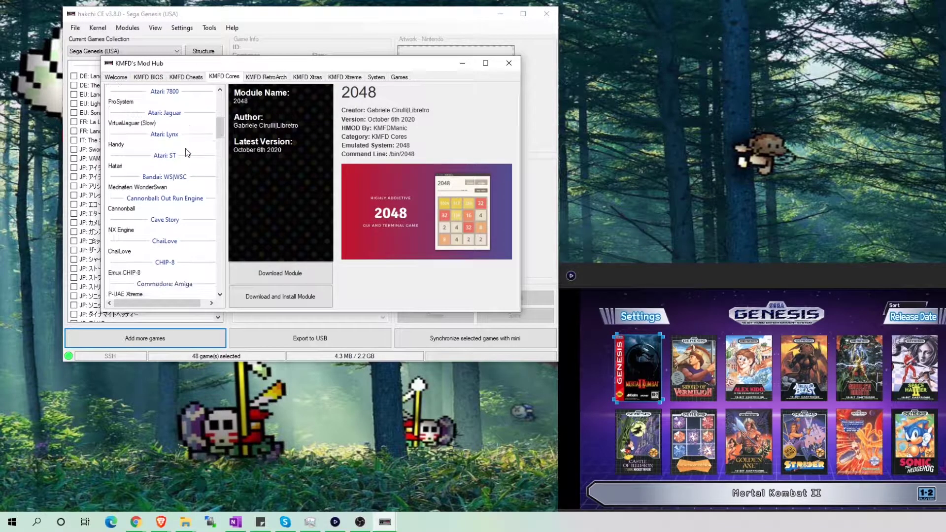
scroll(186, 149, down, 5)
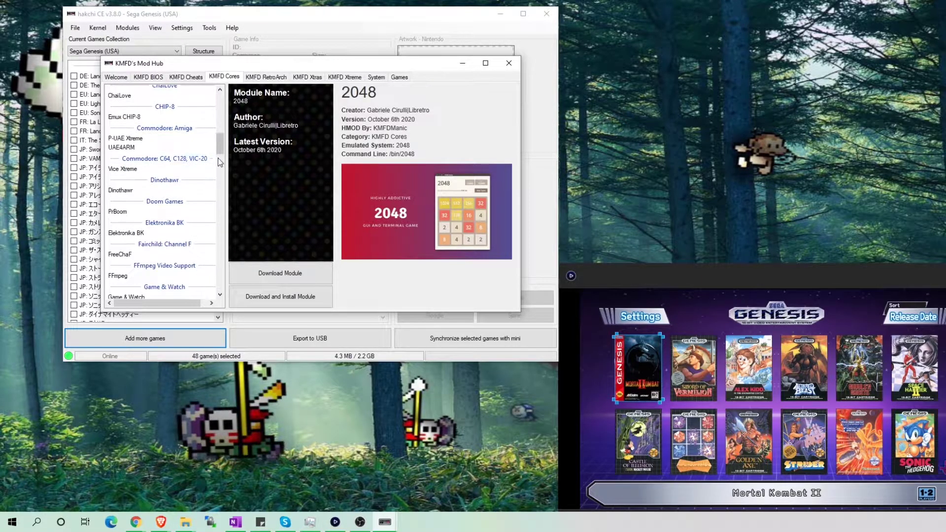
drag(220, 153, 223, 182)
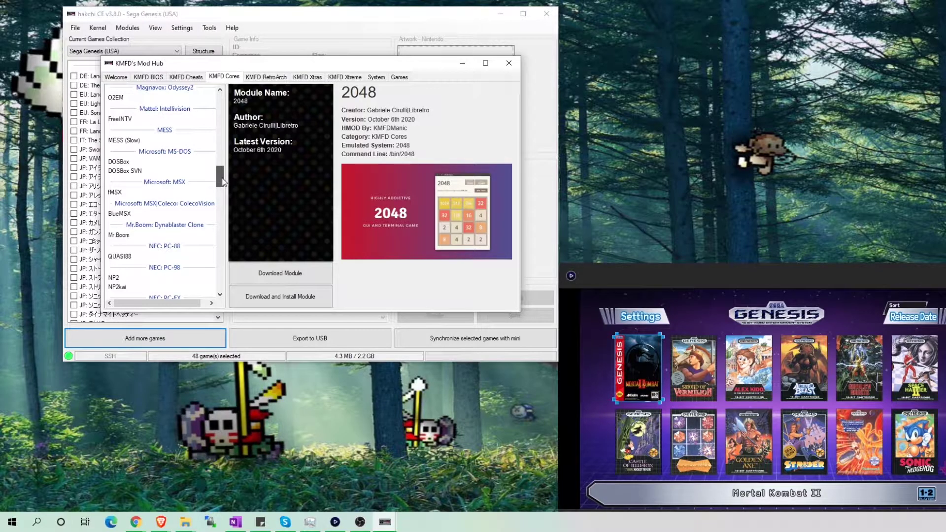
drag(222, 178, 220, 199)
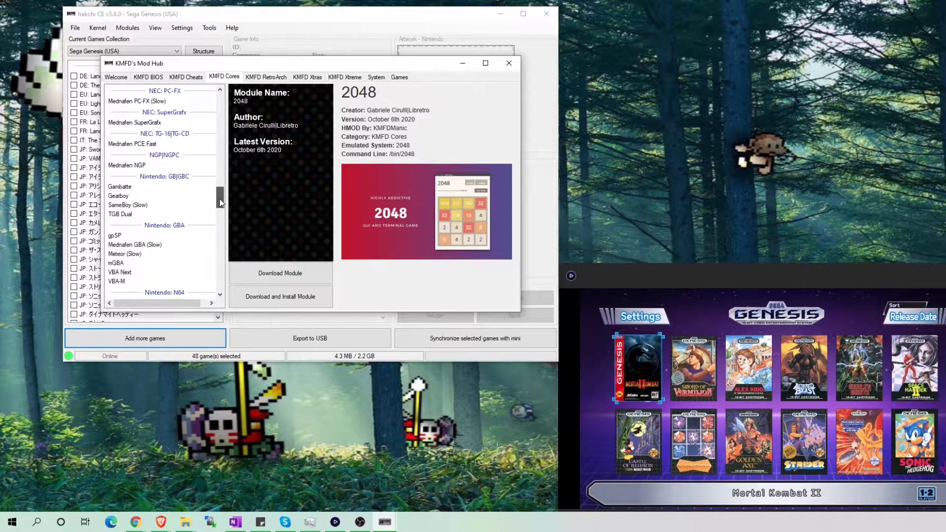
click(122, 188)
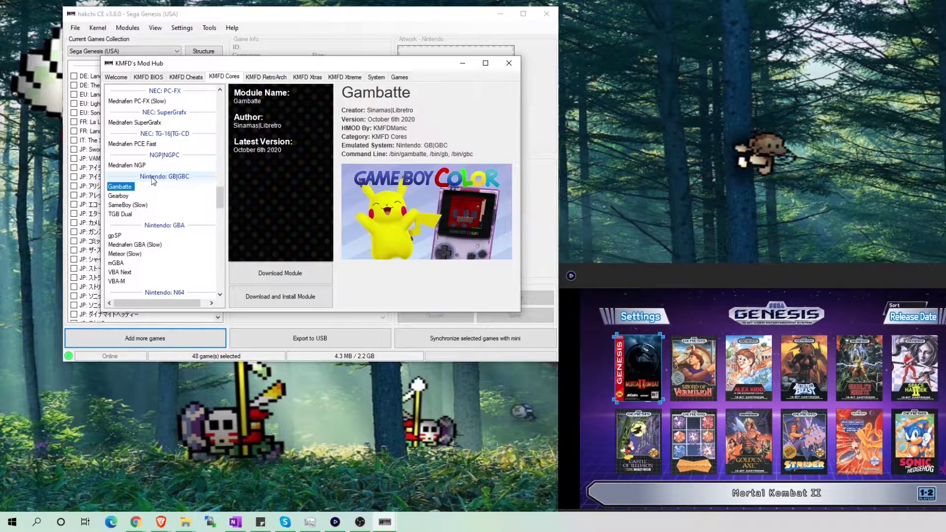
drag(219, 198, 219, 200)
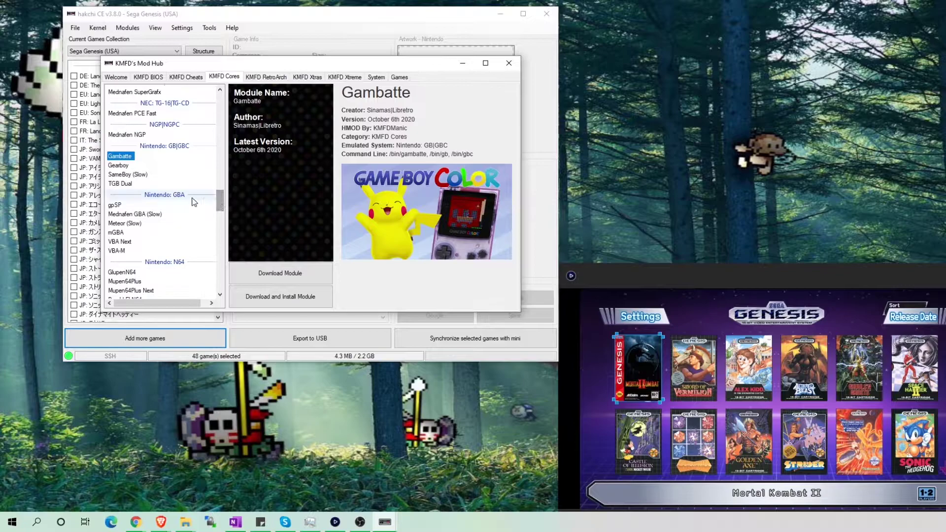
click(114, 205)
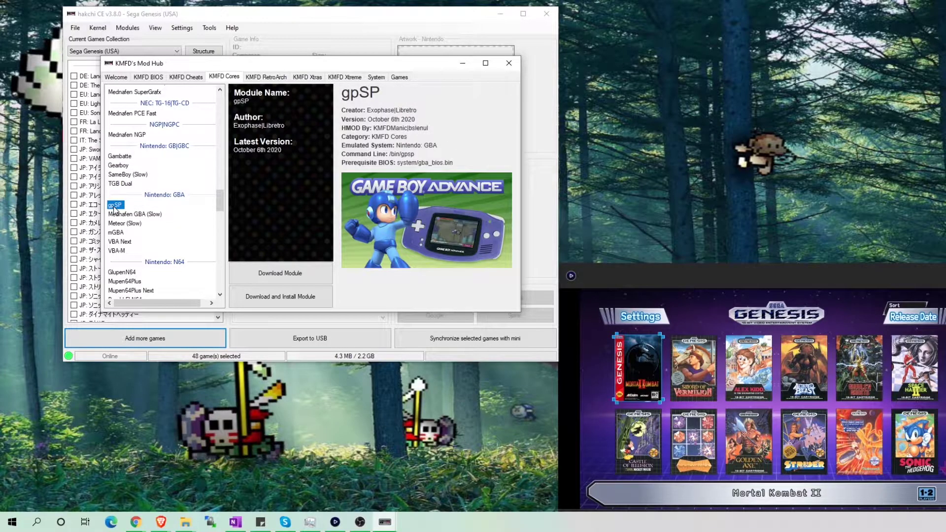
click(121, 235)
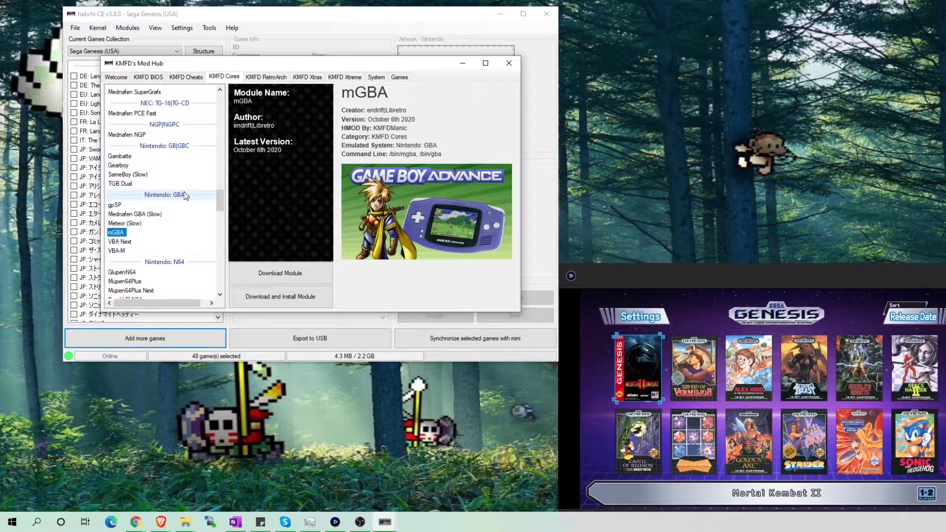
Check the Nestopia and Snes9x2010 Xtreme cores, then view the Stella Atari 2600 core
scroll(217, 202, down, 3)
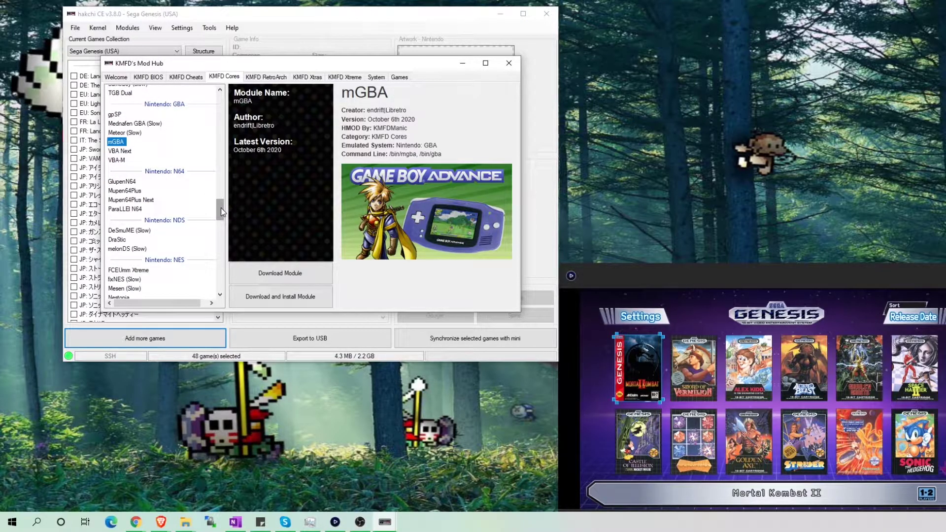
drag(220, 208, 221, 219)
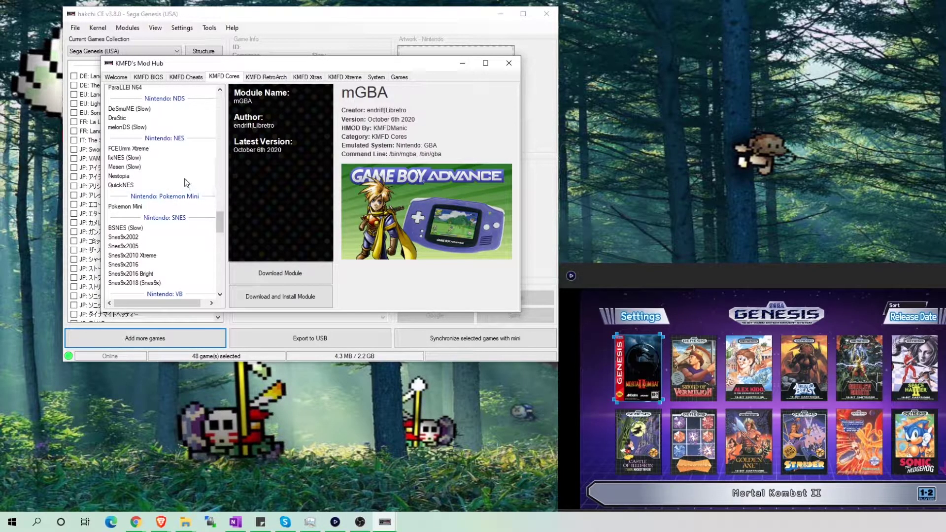
click(123, 177)
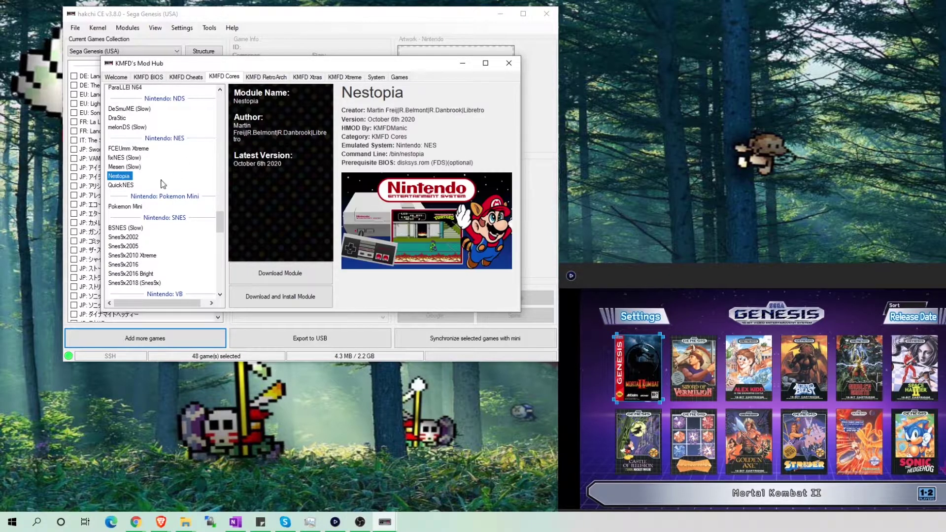
drag(222, 224, 223, 230)
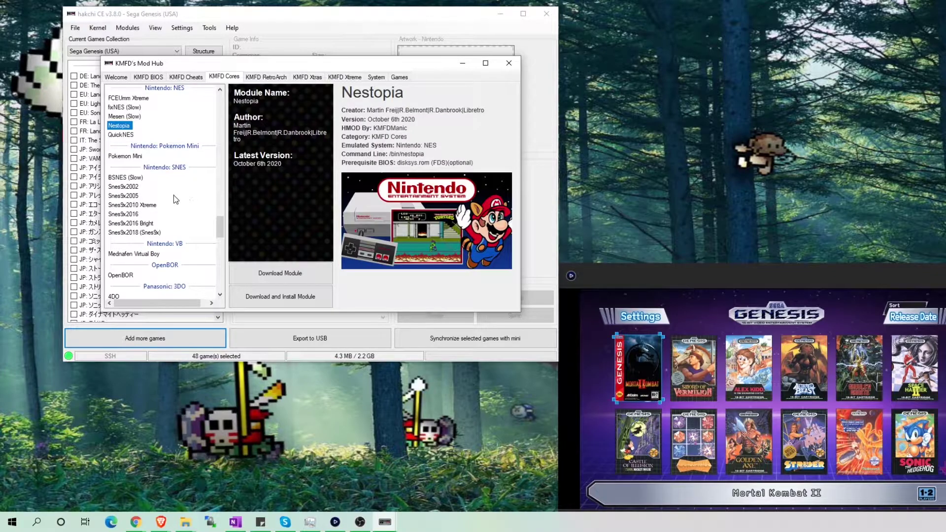
click(145, 205)
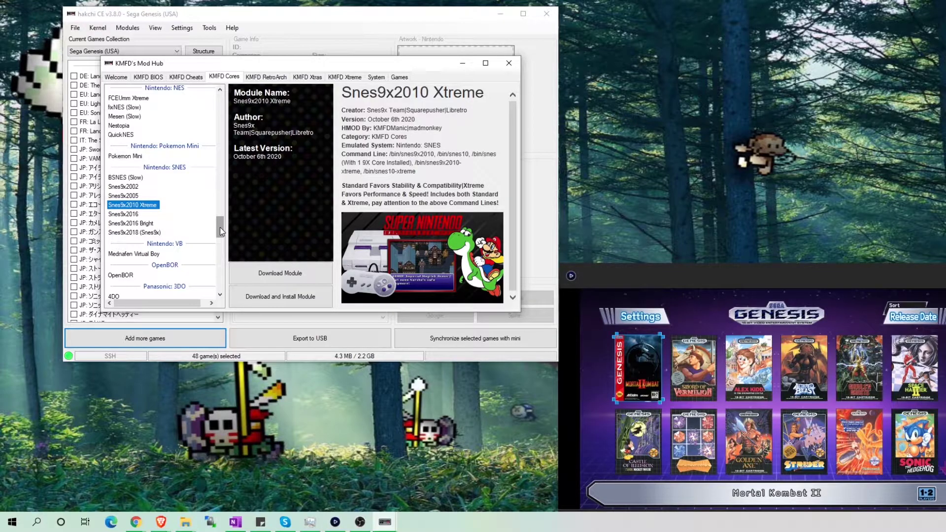
drag(220, 227, 224, 121)
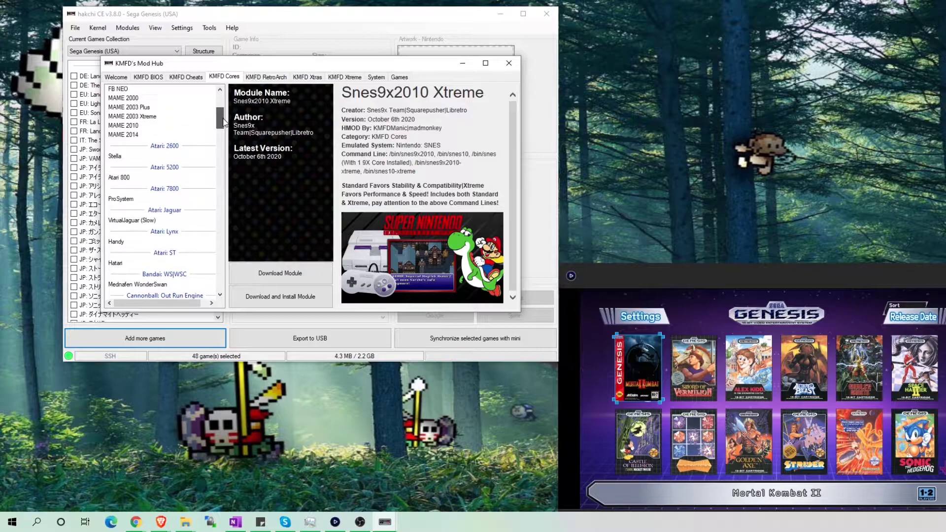
click(115, 156)
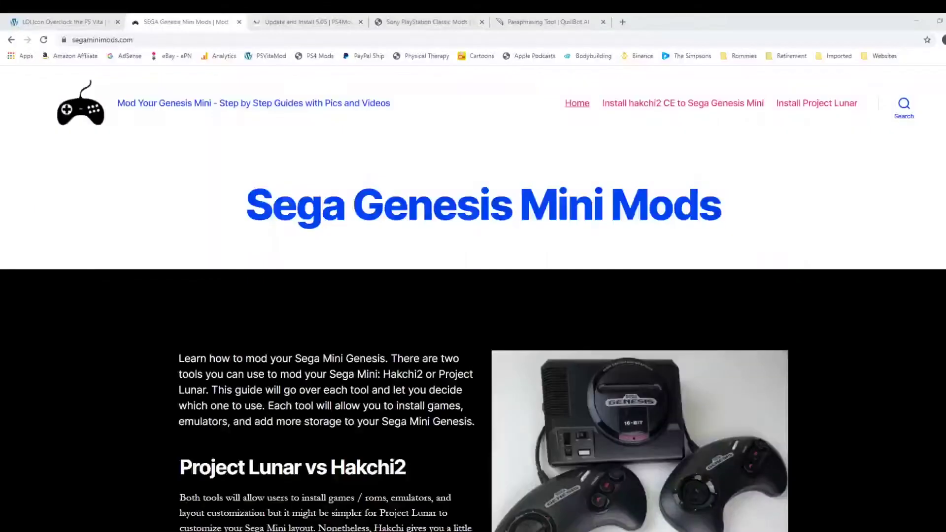
Open segaminimods.com's List of Emulators for the Sega Genesis Mini and scroll to stella
scroll(217, 192, down, 1)
scroll(217, 192, down, 8)
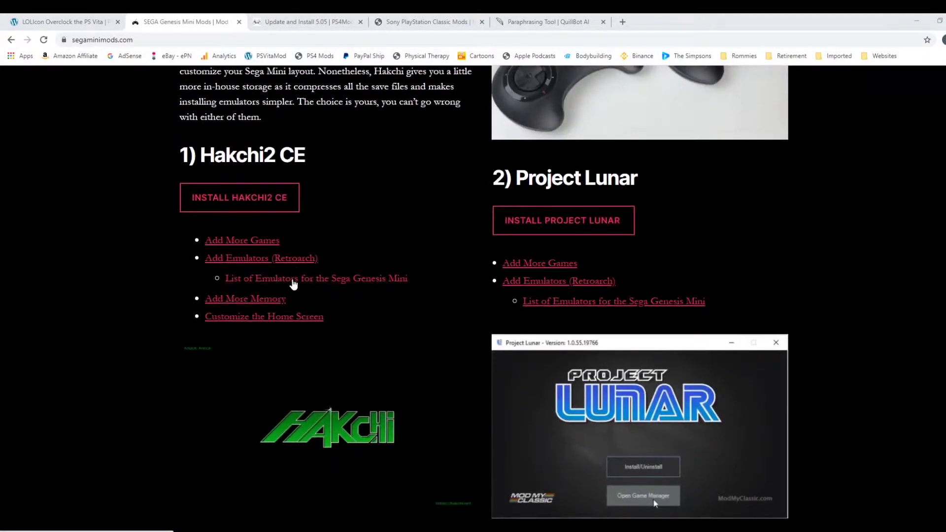
click(294, 279)
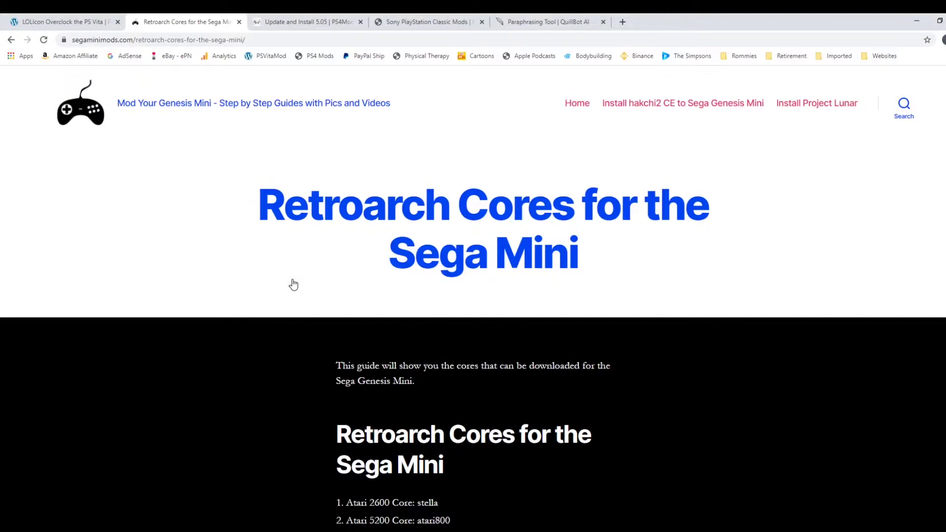
scroll(294, 285, down, 5)
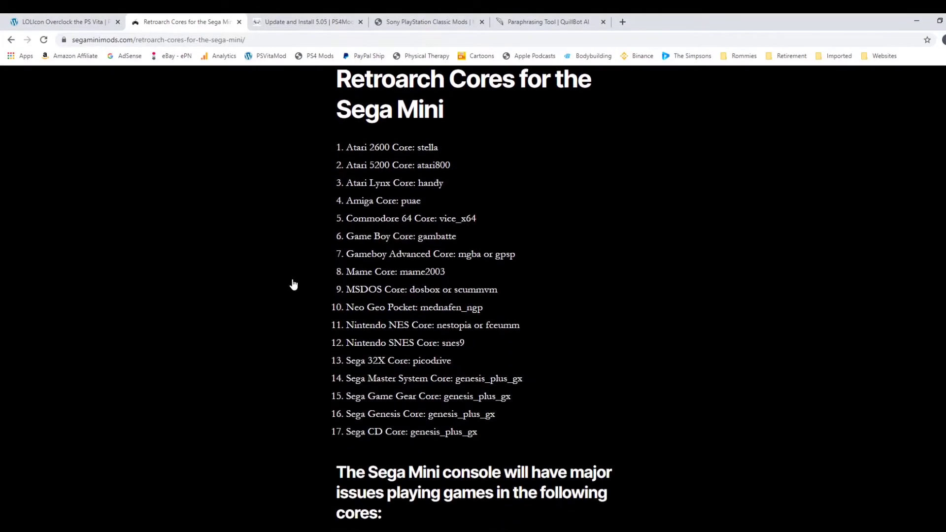
scroll(292, 283, down, 1)
scroll(291, 281, up, 1)
scroll(283, 401, down, 3)
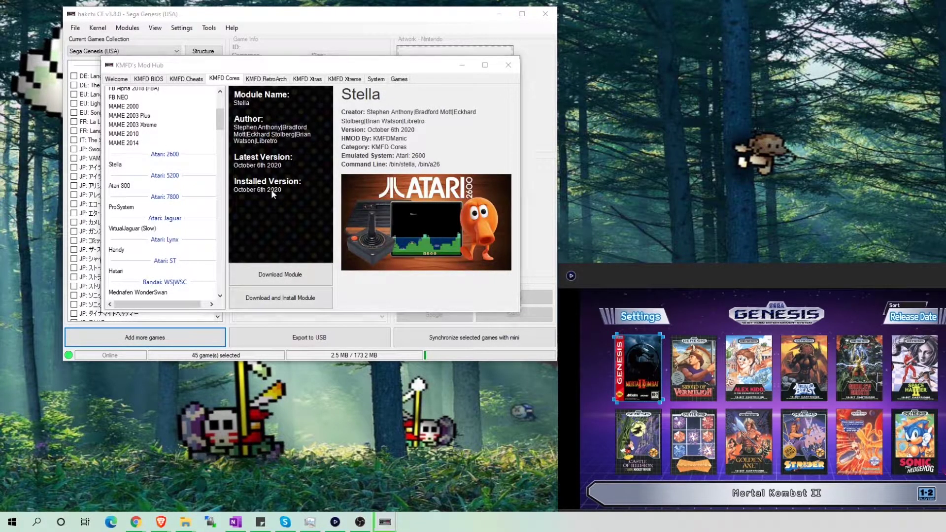
Install the Stella core, then close KMFD's Mod Hub
click(290, 299)
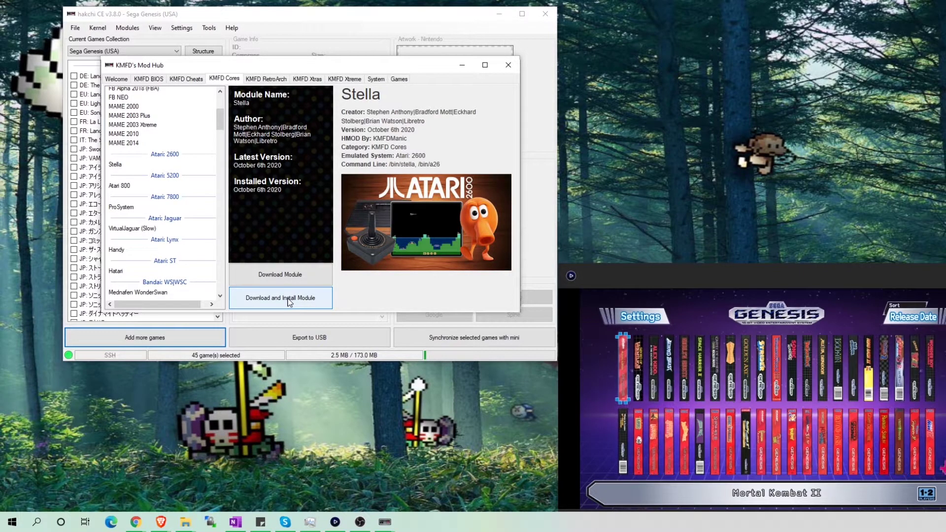
click(508, 65)
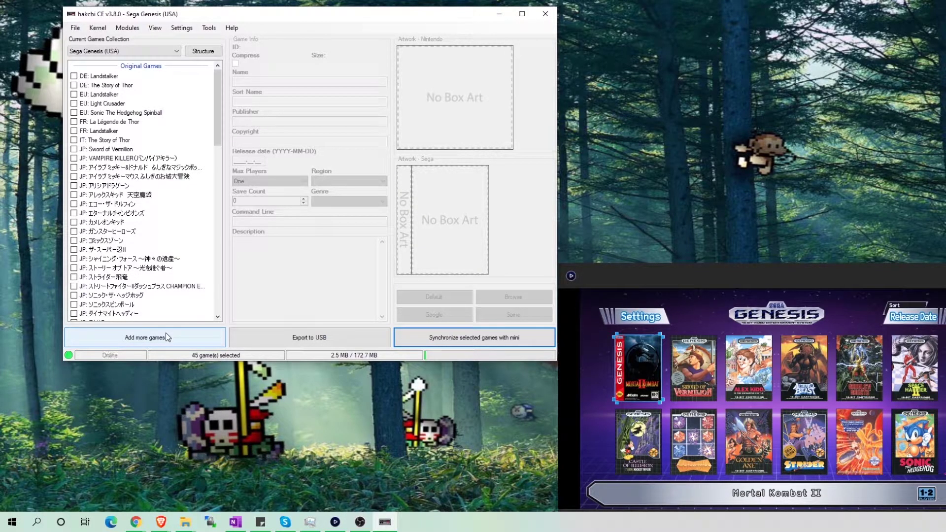
Add 'Centipede (1982) (Atari) [!].a26' from Downloads to the game list
click(187, 528)
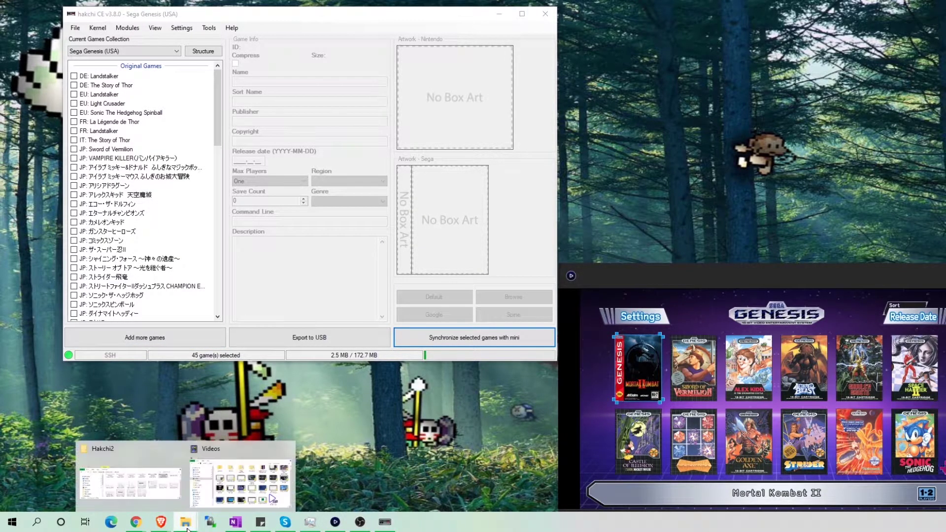
click(148, 338)
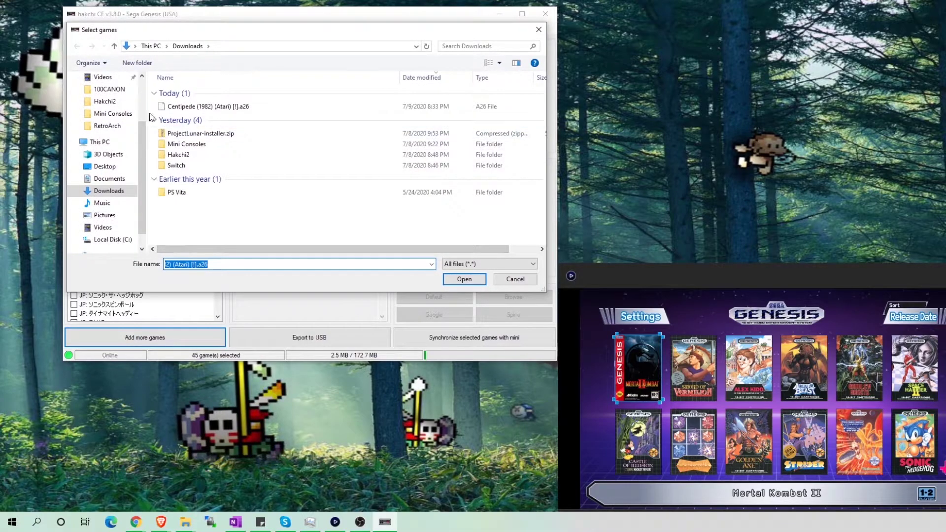
click(202, 106)
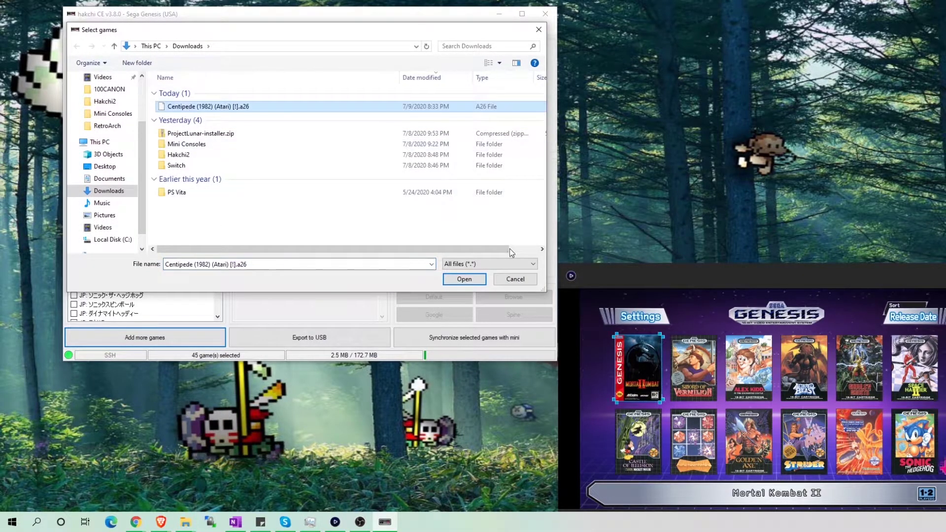
click(463, 280)
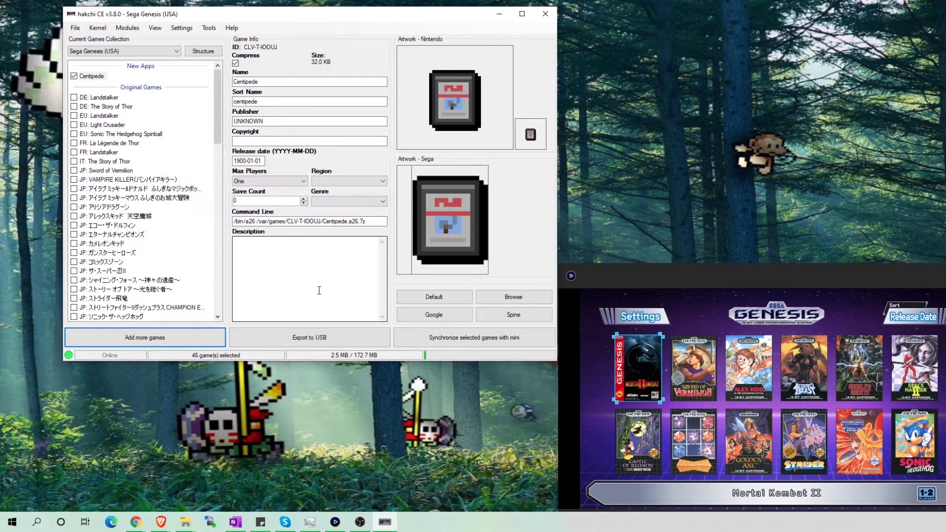
right_click(101, 77)
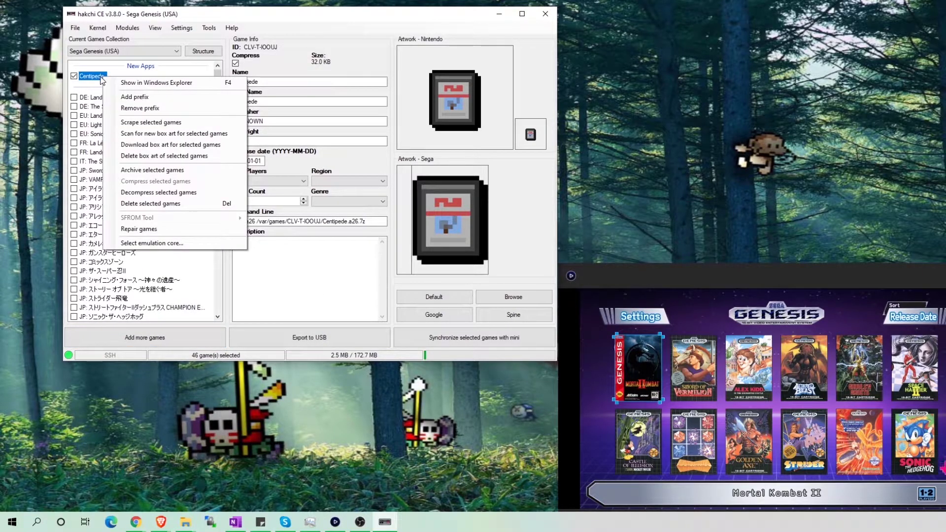
click(199, 242)
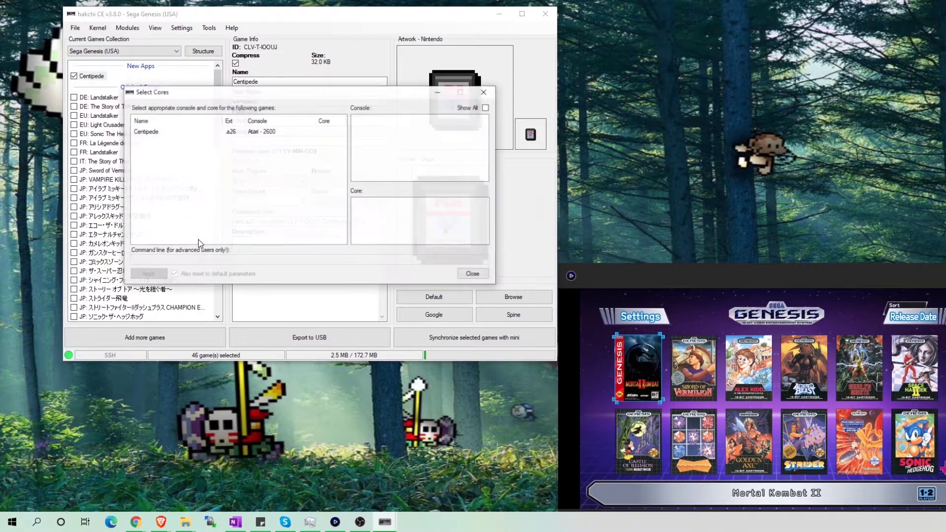
click(264, 132)
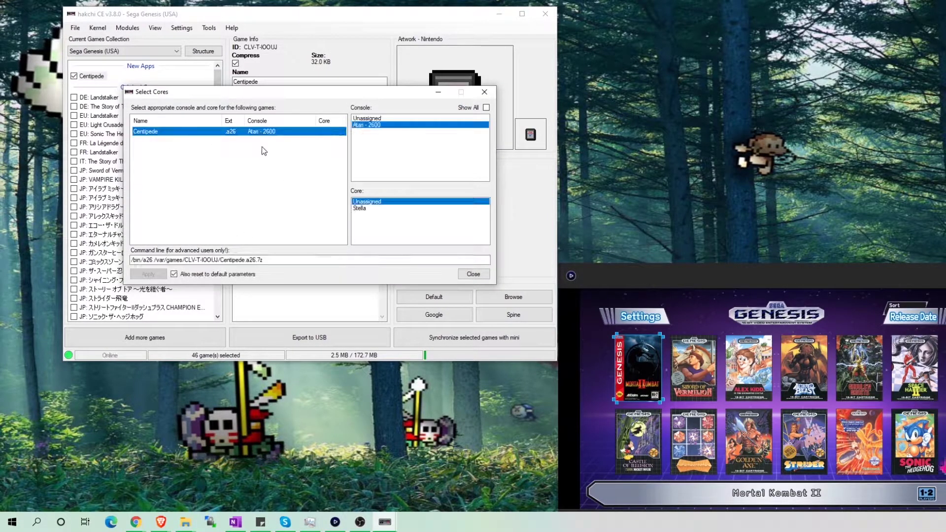
click(476, 276)
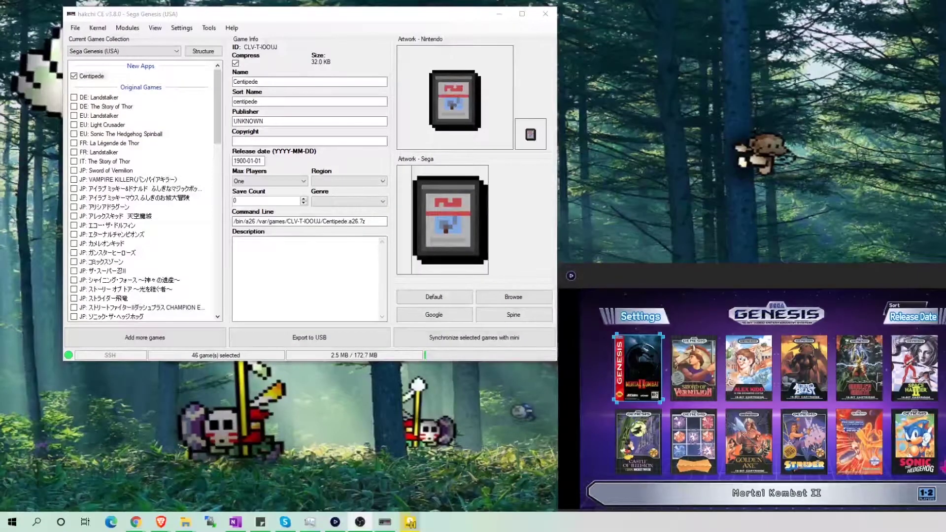
Create a Custom (Black Grid) spine for Centipede using its 1935x300 Centipede logo
click(513, 314)
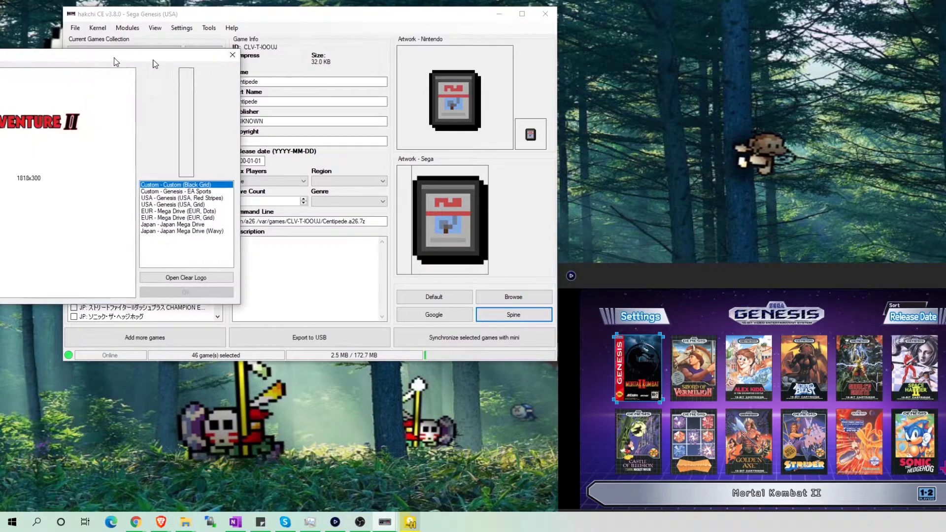
drag(114, 57, 809, 65)
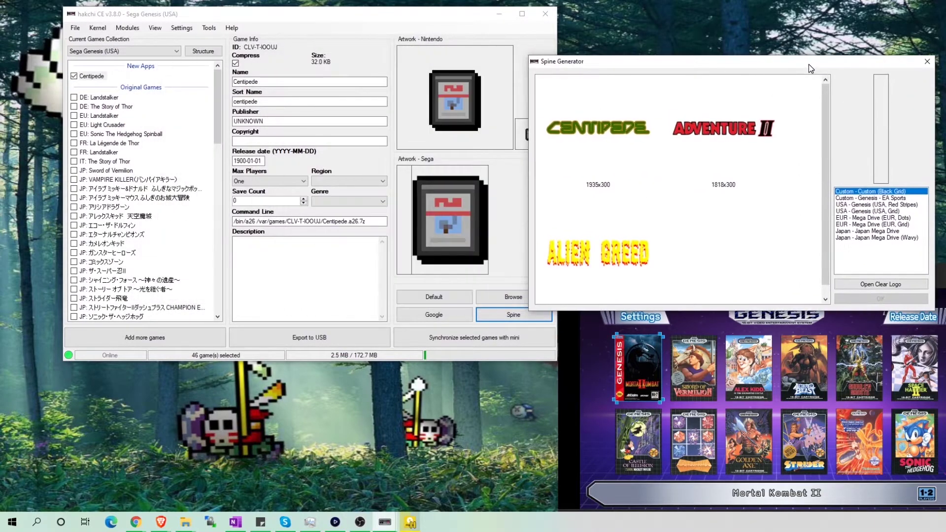
click(889, 199)
click(872, 205)
click(871, 192)
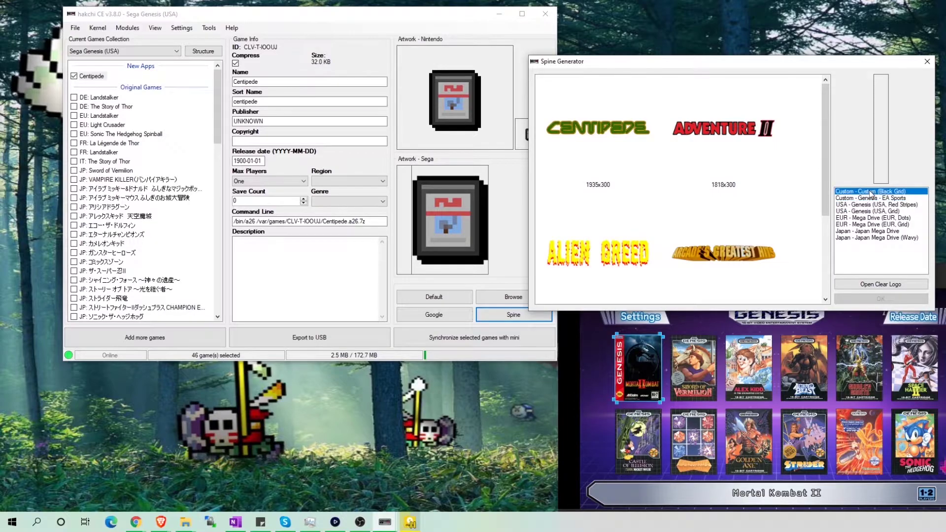
click(596, 129)
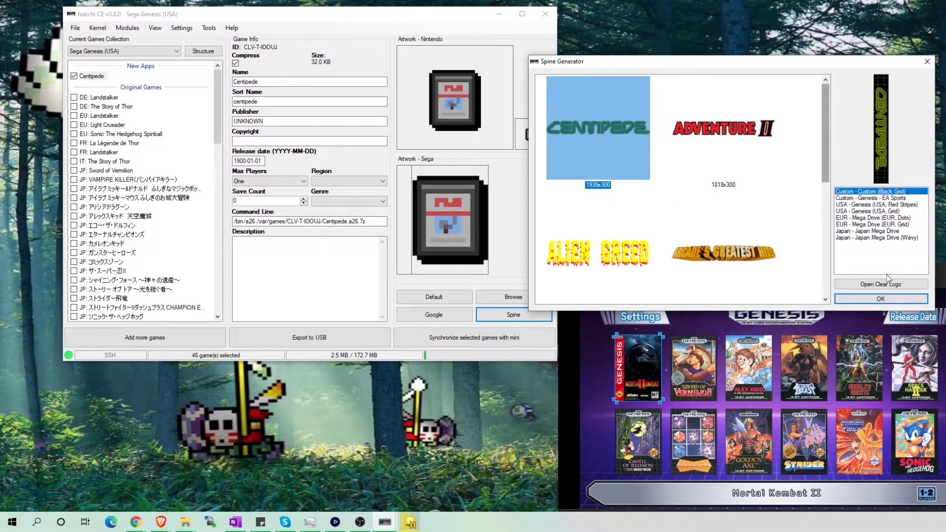
Apply the black-grid spine and use the first Google Images Centipede box art as cover
click(881, 299)
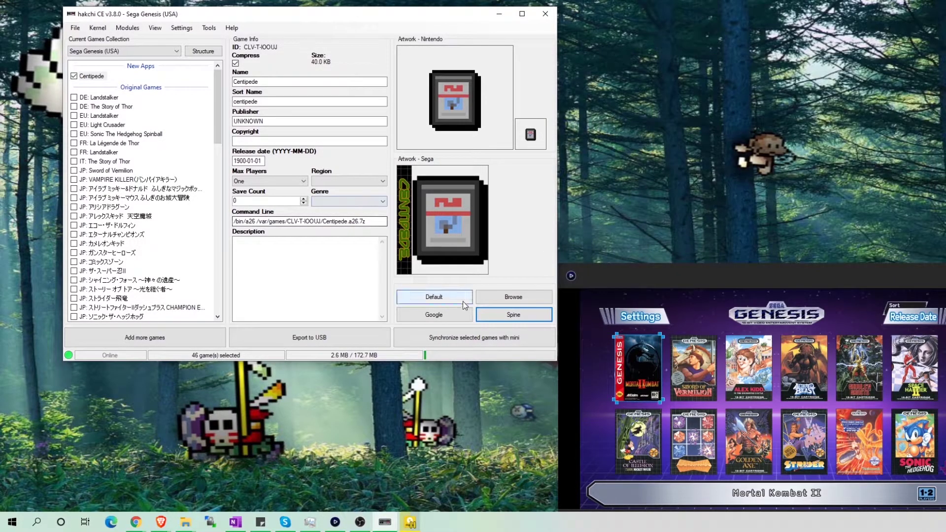
click(437, 310)
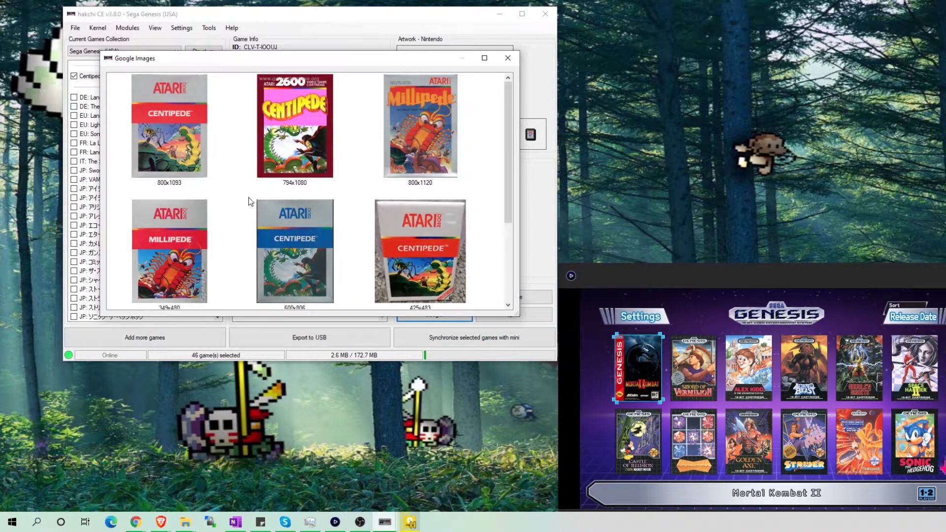
click(173, 129)
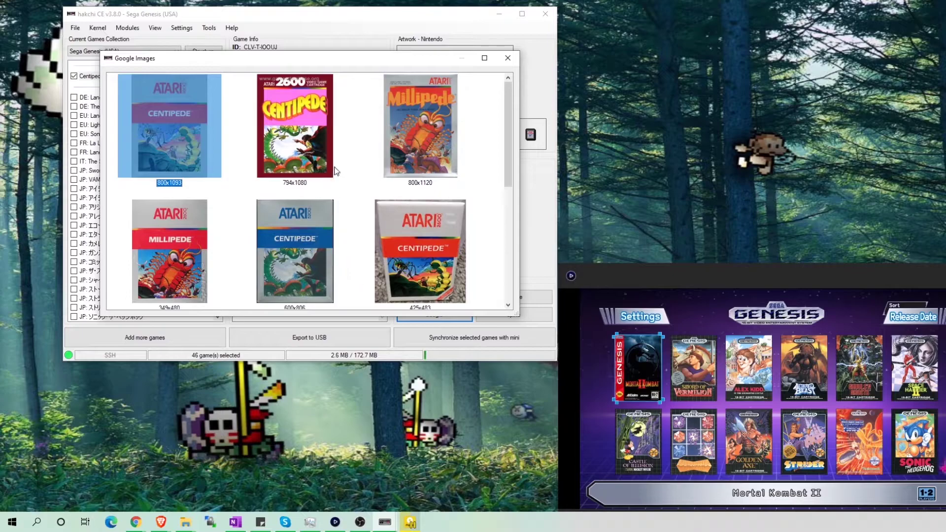
double_click(164, 116)
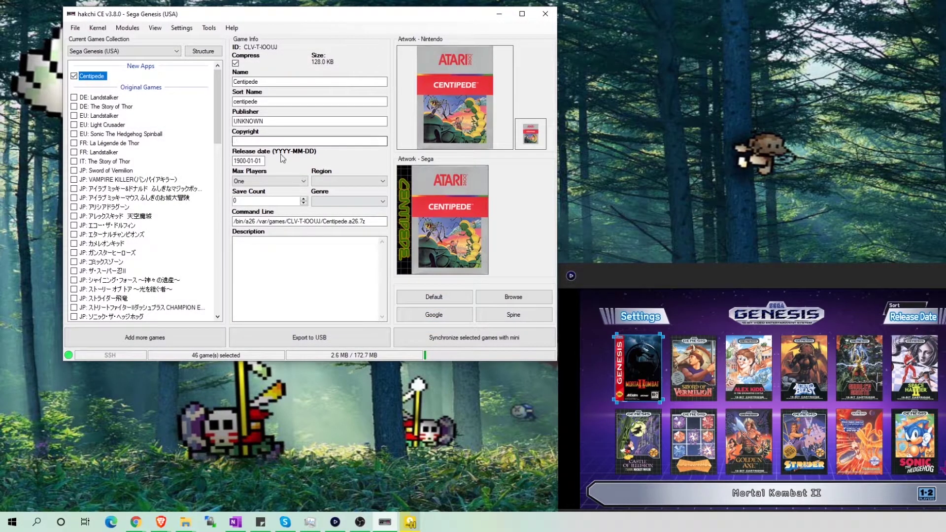
Sync the selected games, including Centipede, to the Genesis Mini and acknowledge completion
click(497, 344)
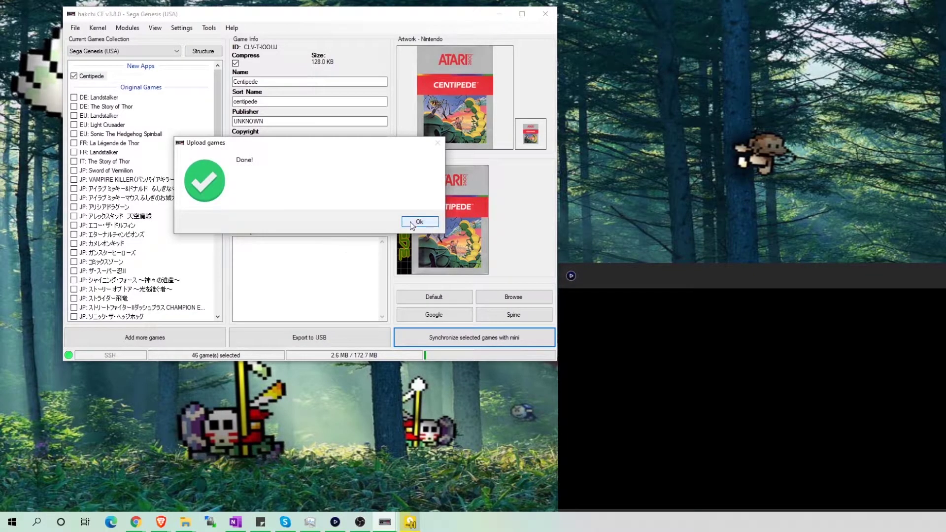
click(412, 223)
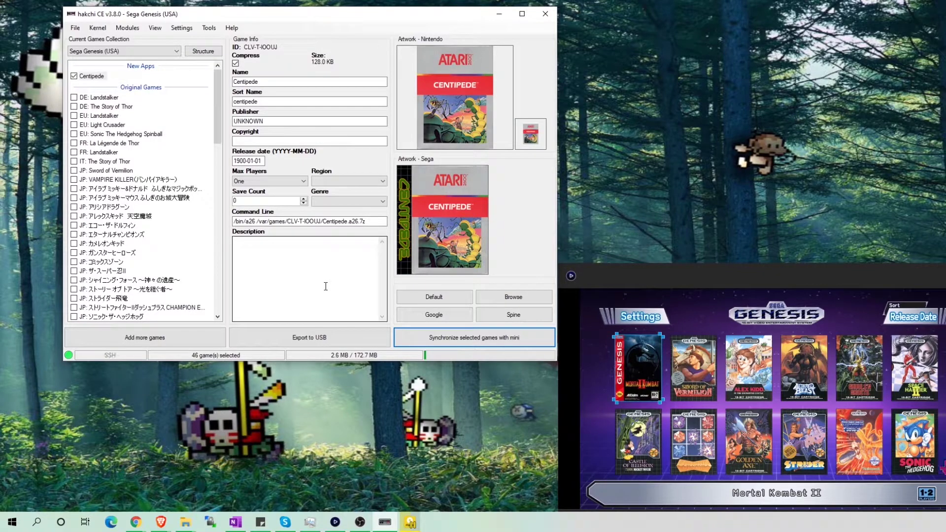
Full-screen the Genesis Mini view, go to the More games page and launch Centipede
double_click(767, 306)
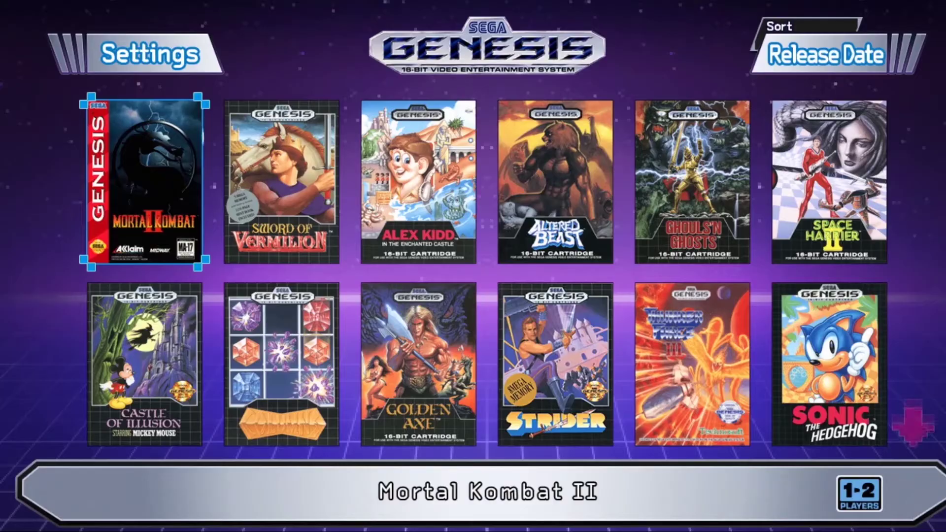
key(Down)
key(Down)
key(Down)
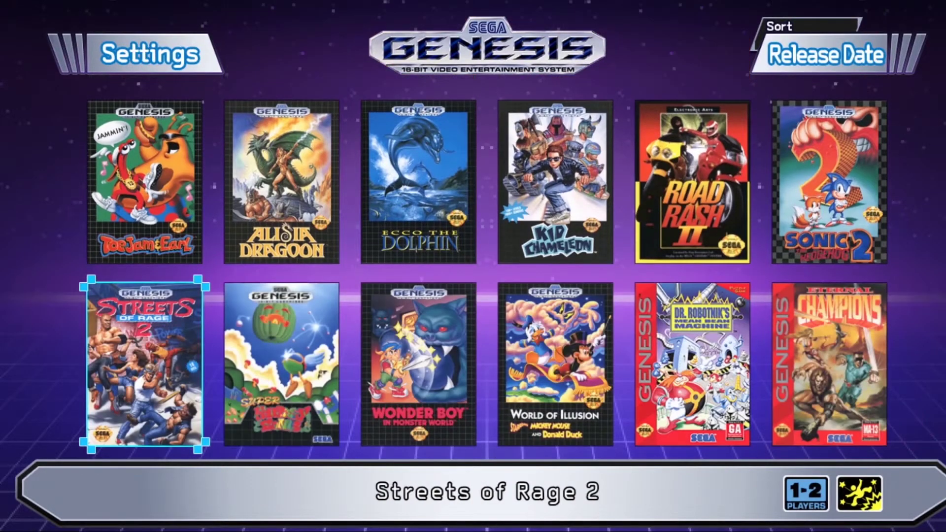
key(Down)
key(Down)
key(Down)
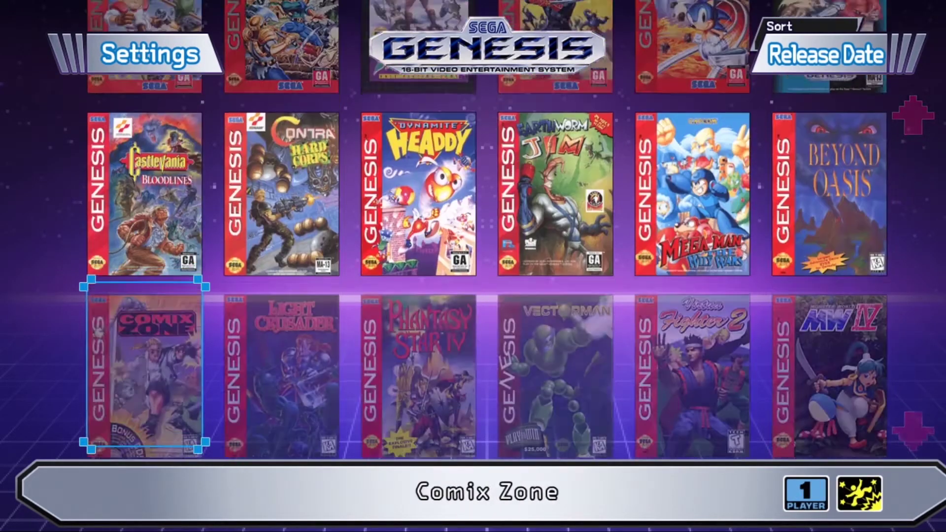
key(Right)
key(Right)
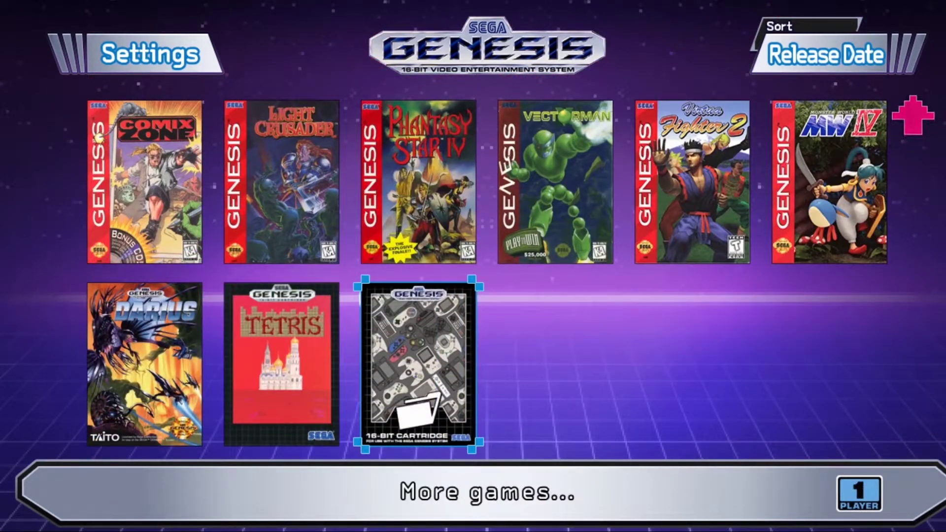
key(Return)
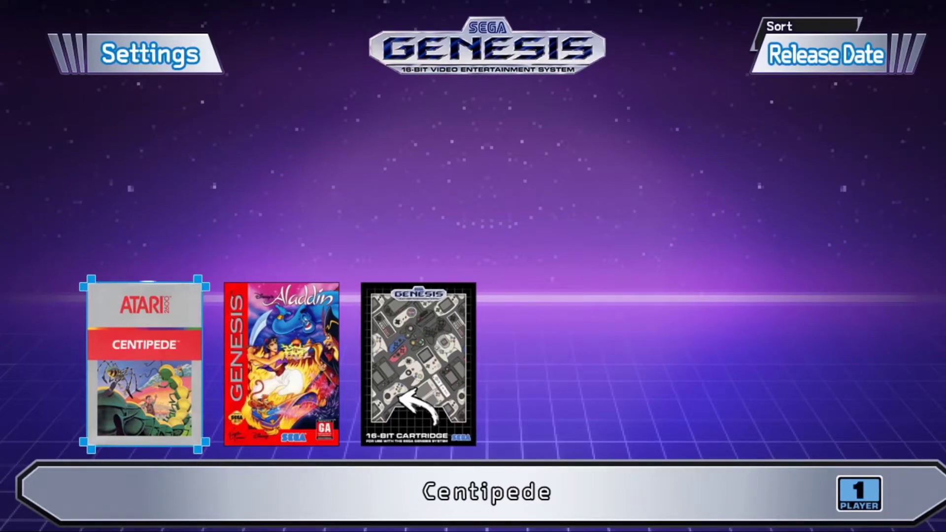
key(Return)
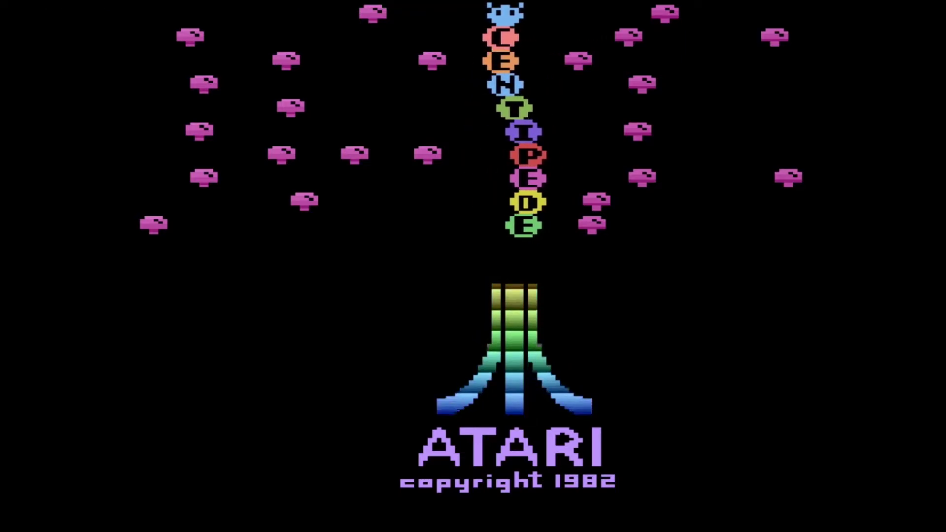
Start a Centipede game, shoot at the spider and mushrooms, then pause into the Quick Menu
key(space)
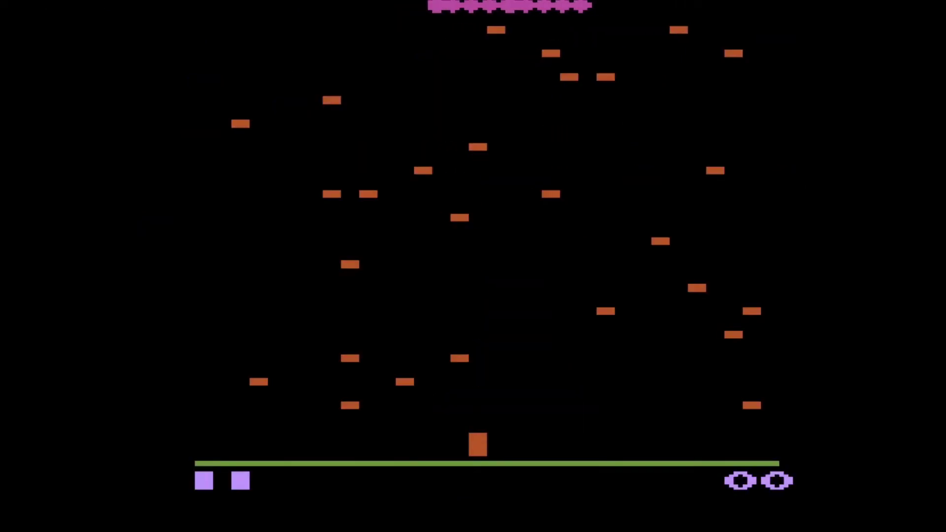
key(Right)
key(space)
key(Left)
key(space)
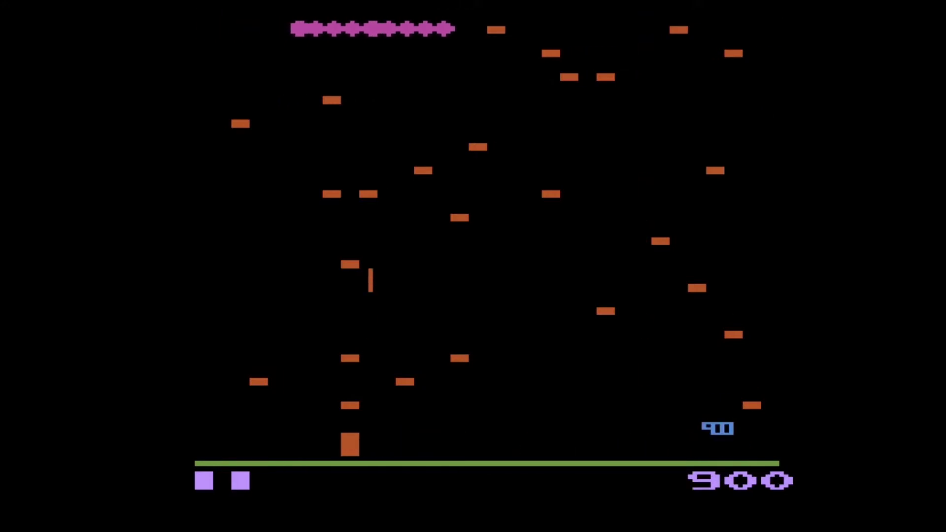
key(Right)
key(Right)
key(space)
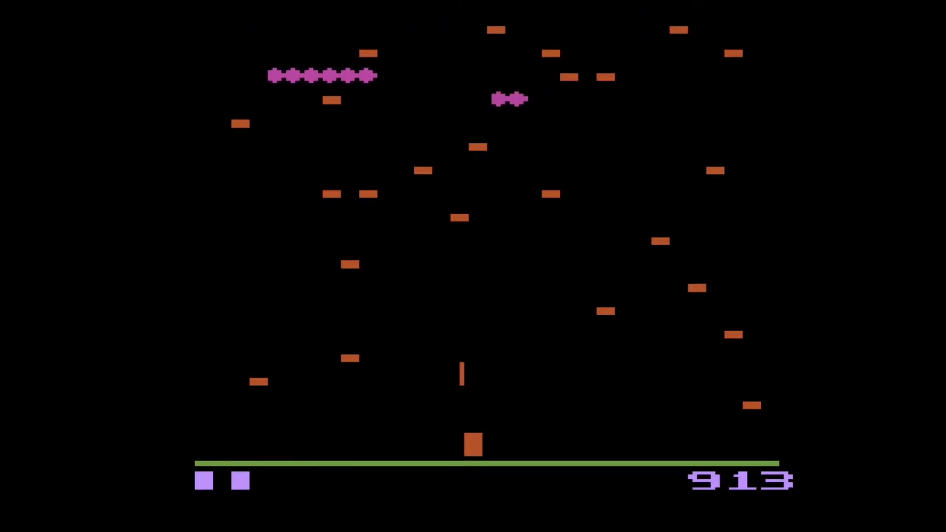
key(Left)
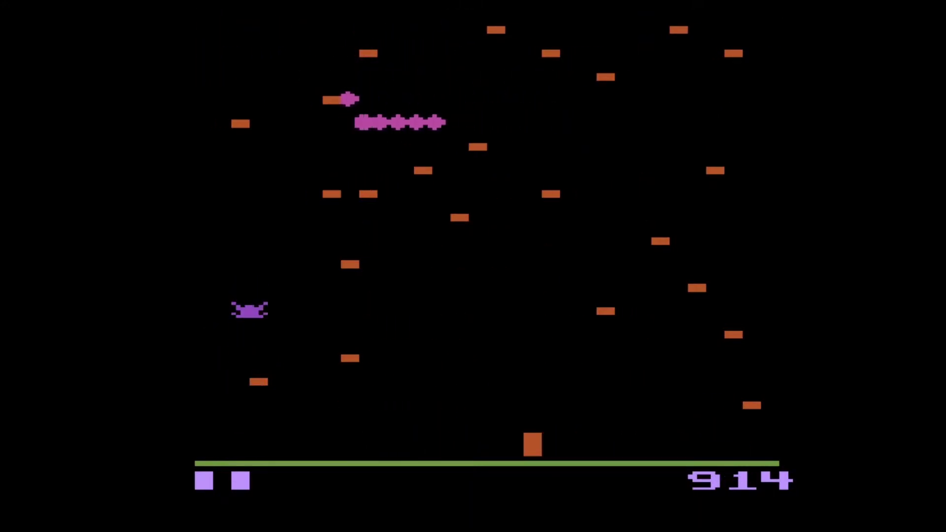
key(Escape)
key(F1)
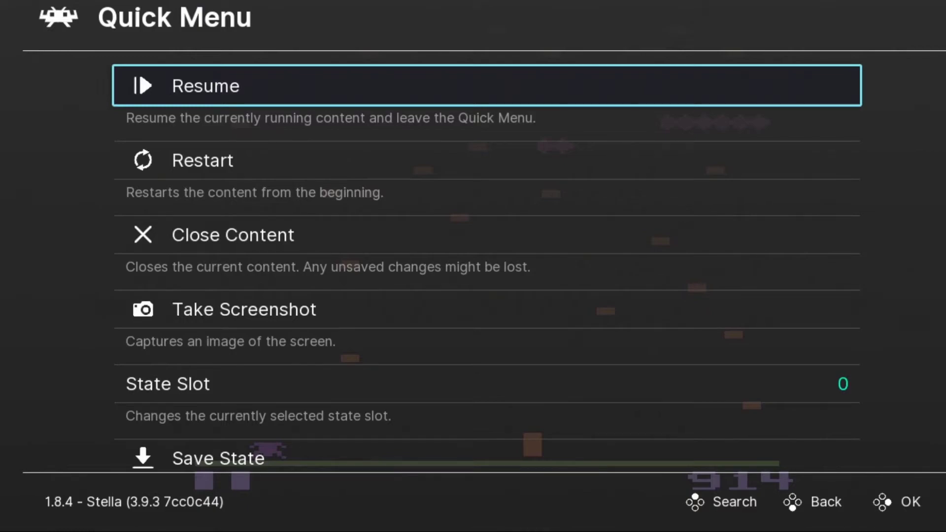
Back out of the Quick Menu to the Main Menu and open Settings > Input
key(Down)
key(Down)
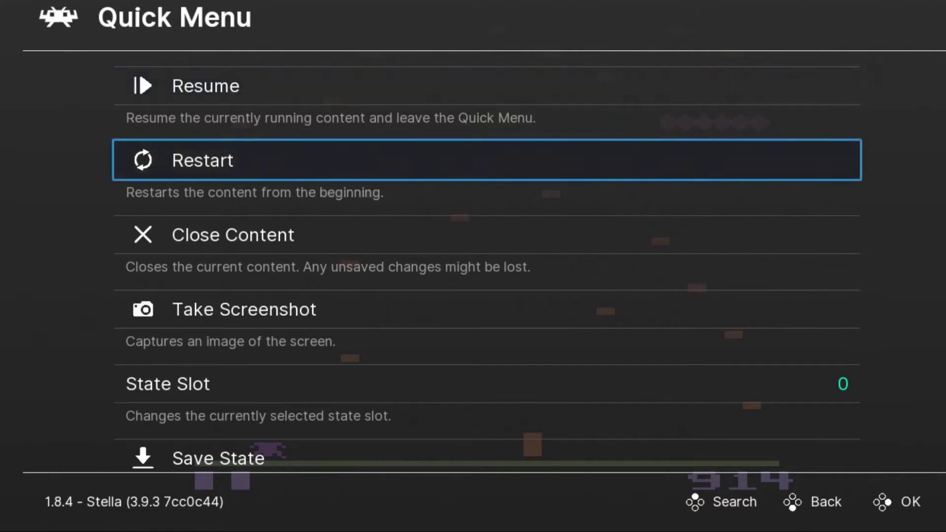
key(BackSpace)
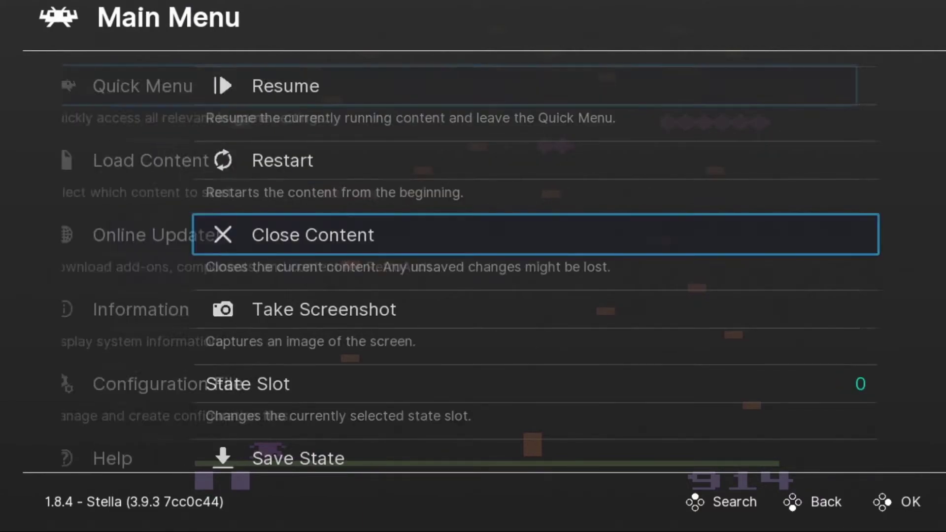
key(Left)
key(Down)
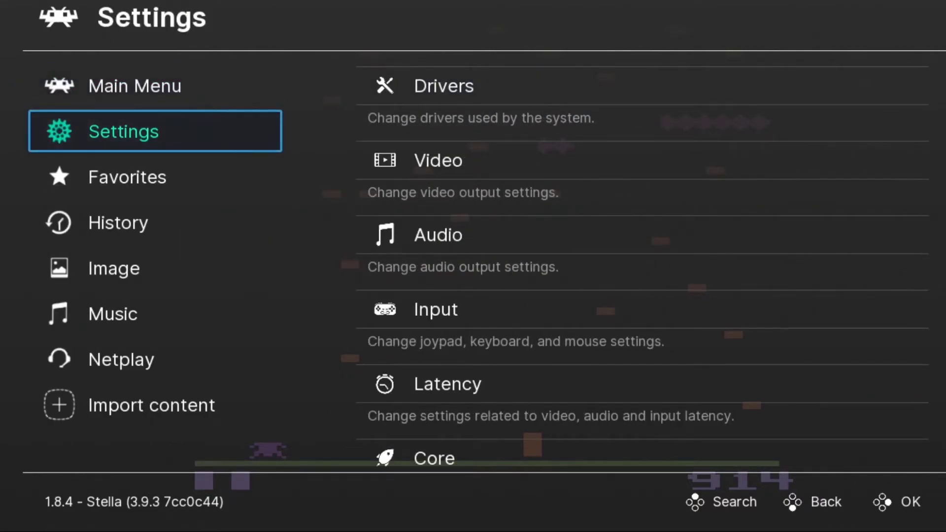
key(Right)
key(Down)
key(Down)
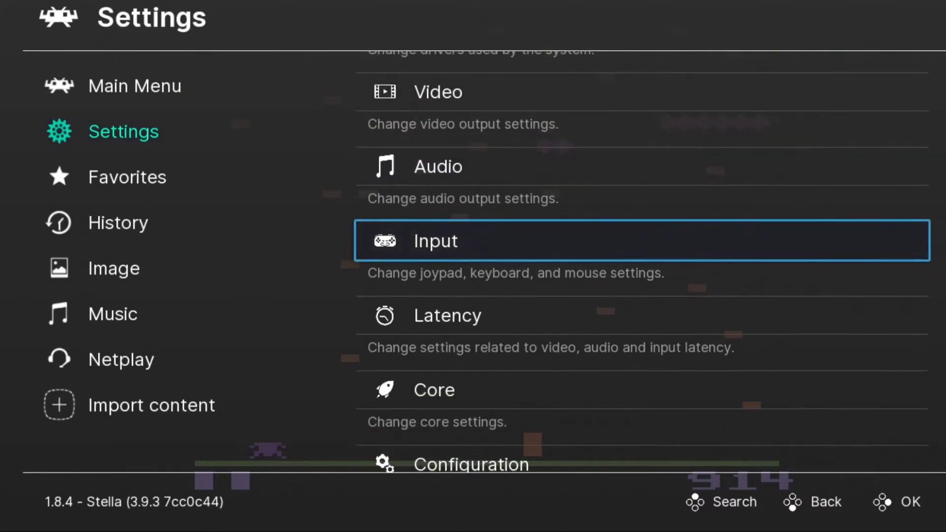
key(Return)
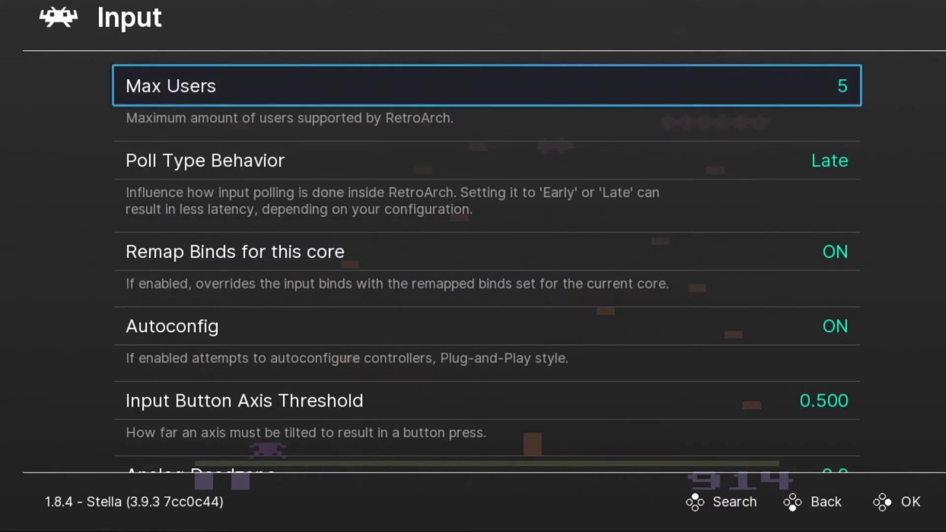
Move down past the turbo settings in Input and open Hotkey Binds
key(Down)
key(Down)
key(Down)
key(Down)
key(Down)
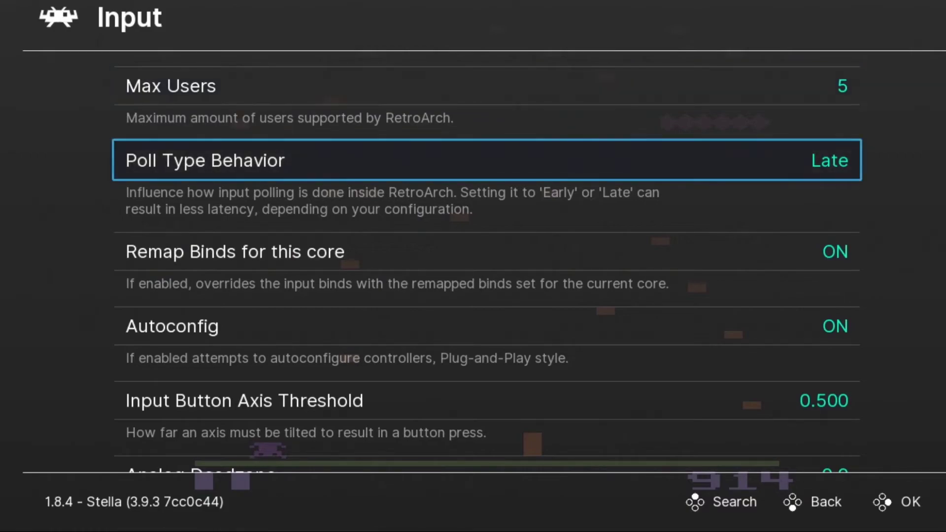
key(Down)
key(Down)
key(Down)
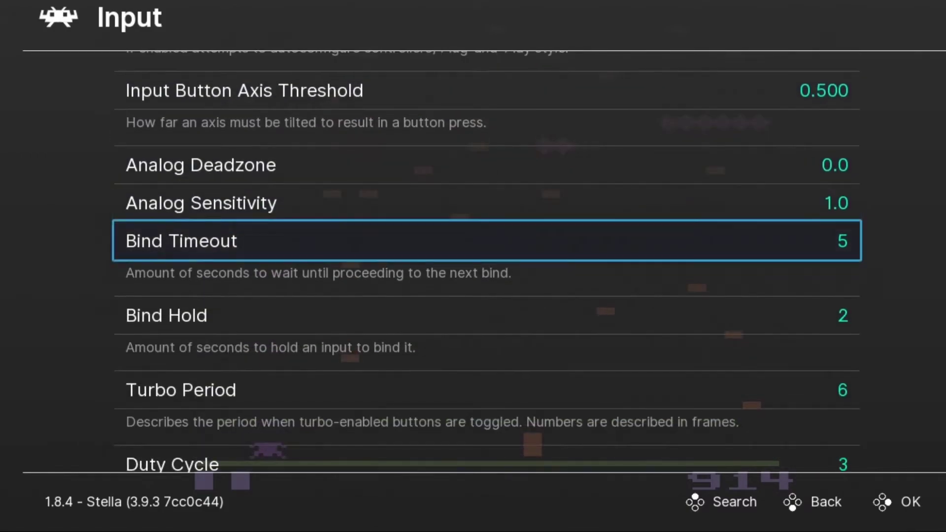
key(Down)
key(Down)
key(Down)
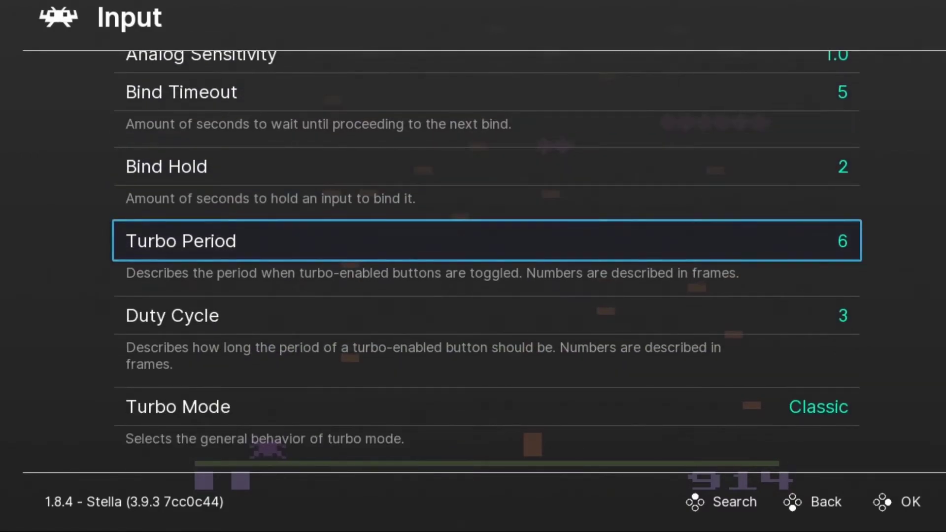
key(Down)
key(Down)
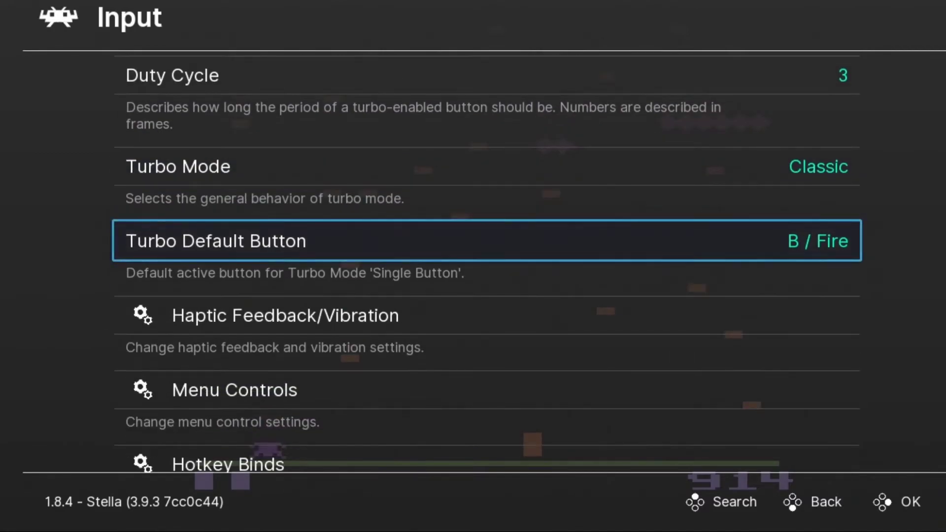
key(Down)
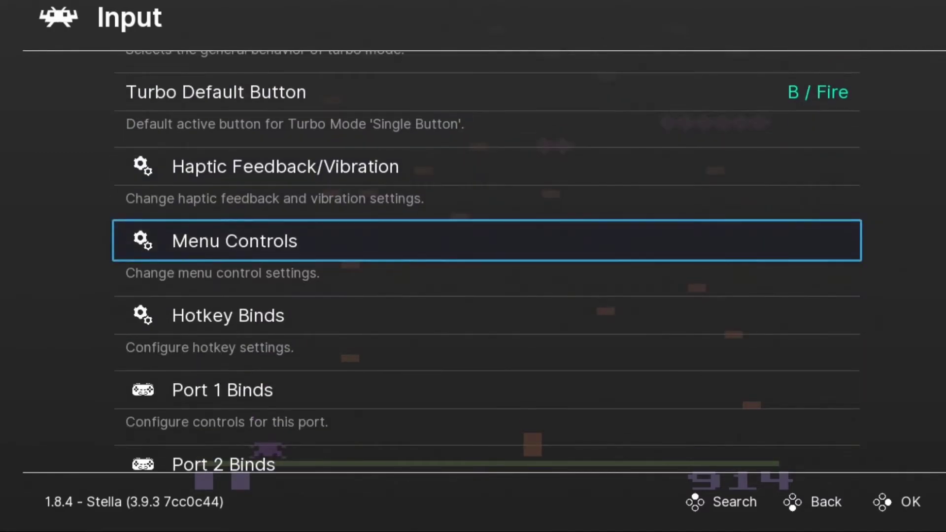
key(Down)
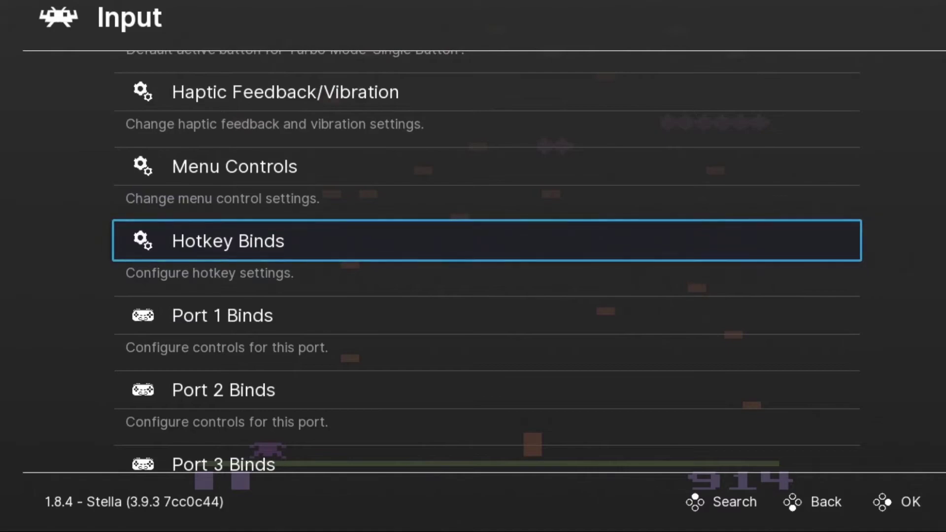
key(Return)
Confirm Menu Toggle Gamepad Combo reads Down + Select, then leave Hotkey Binds and Input settings
key(Down)
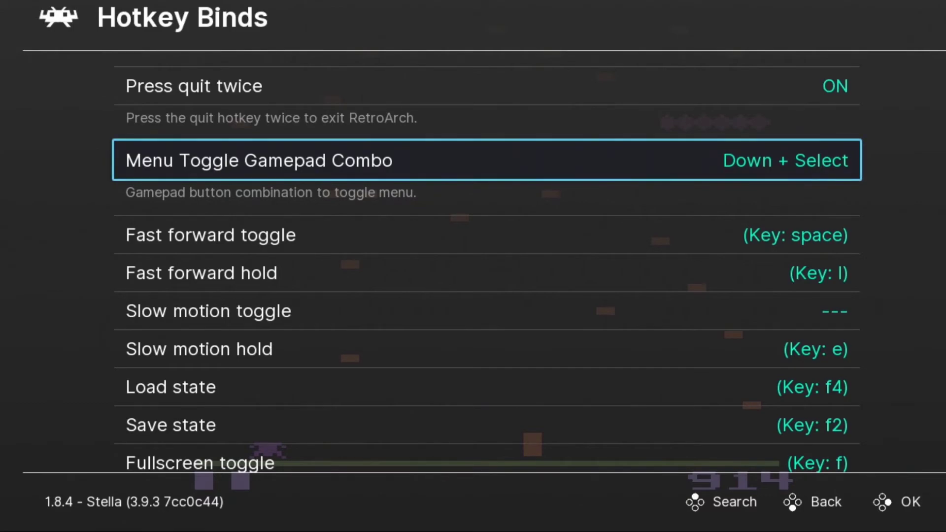
key(Up)
key(BackSpace)
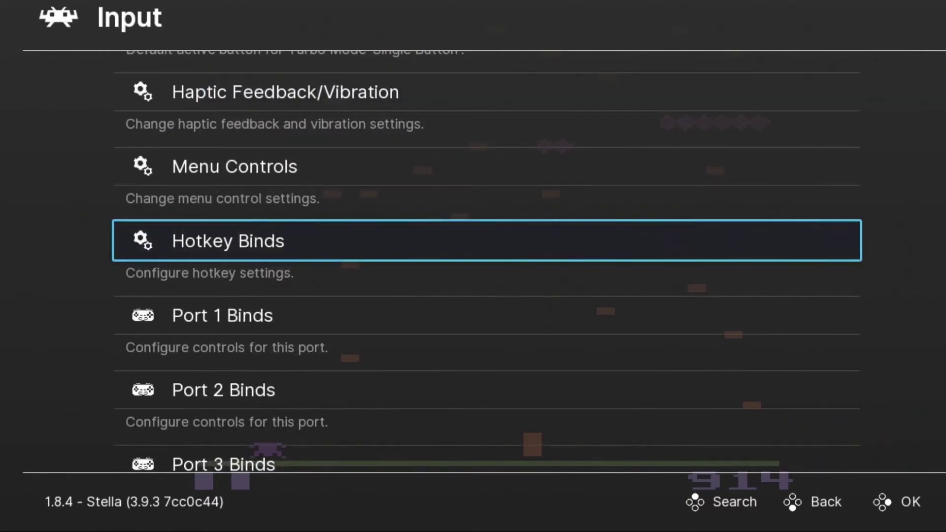
key(BackSpace)
Return to the Main Menu section and highlight Quit RetroArch
key(Left)
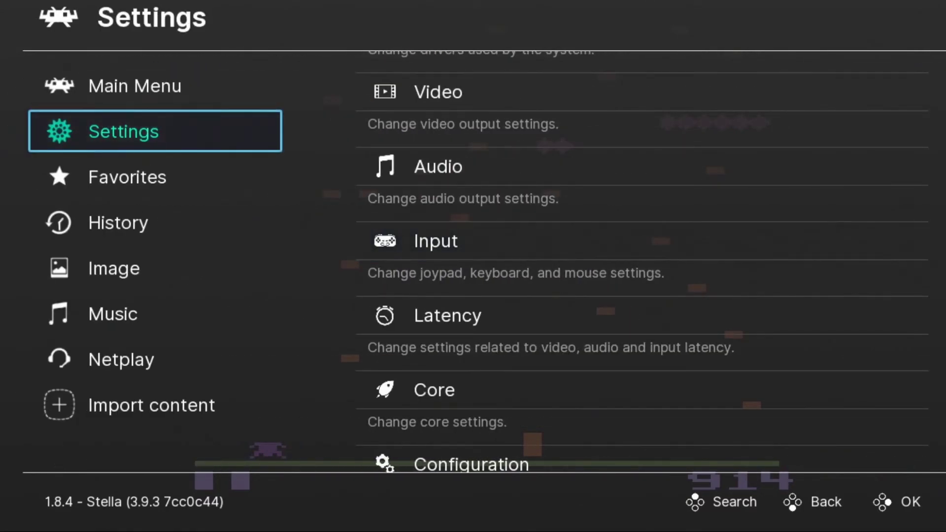
key(Down)
key(Down)
key(Down)
key(Down)
key(Up)
key(Up)
key(Up)
key(Up)
key(Up)
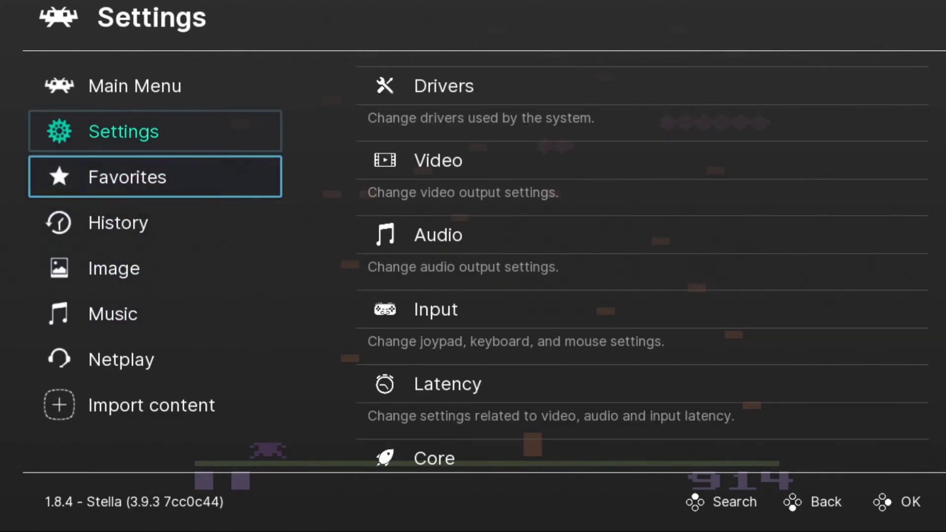
key(Right)
key(Up)
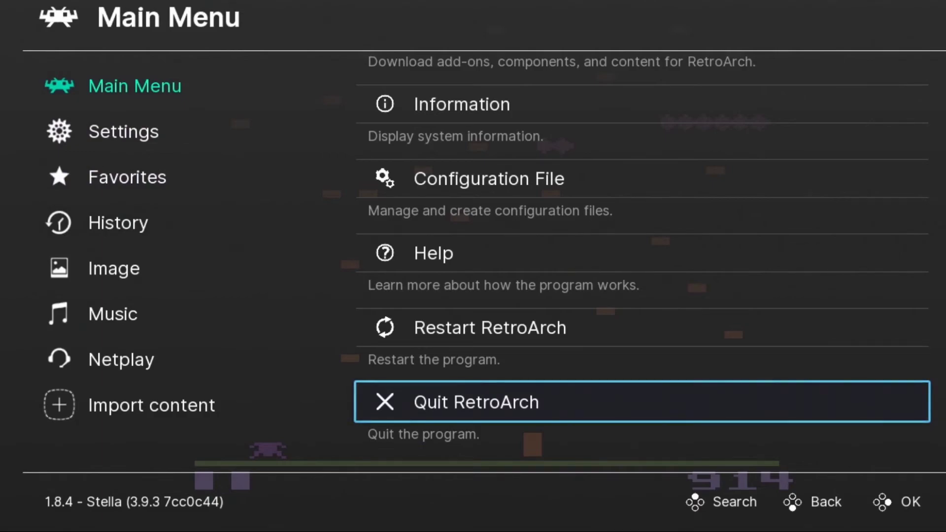
Quit RetroArch to the Genesis Mini home screen and browse from Centipede to other games
key(Left)
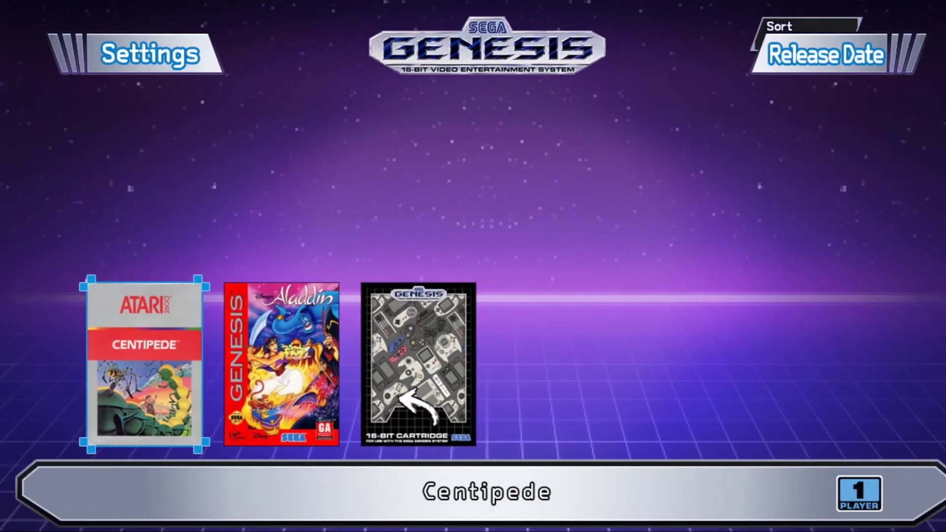
key(Right)
key(Right)
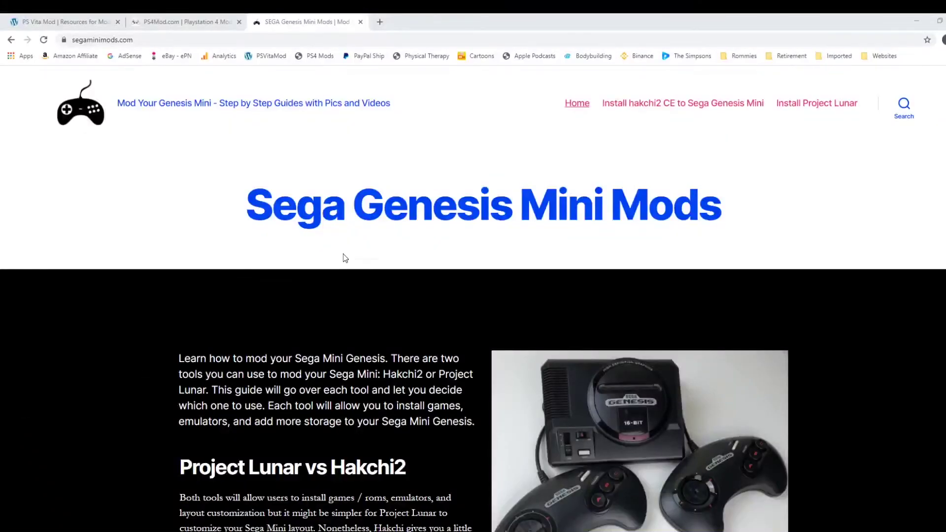
Open the Add Emulators (Retroarch) guide on segaminimods.com and scroll down to step 12
scroll(316, 253, down, 8)
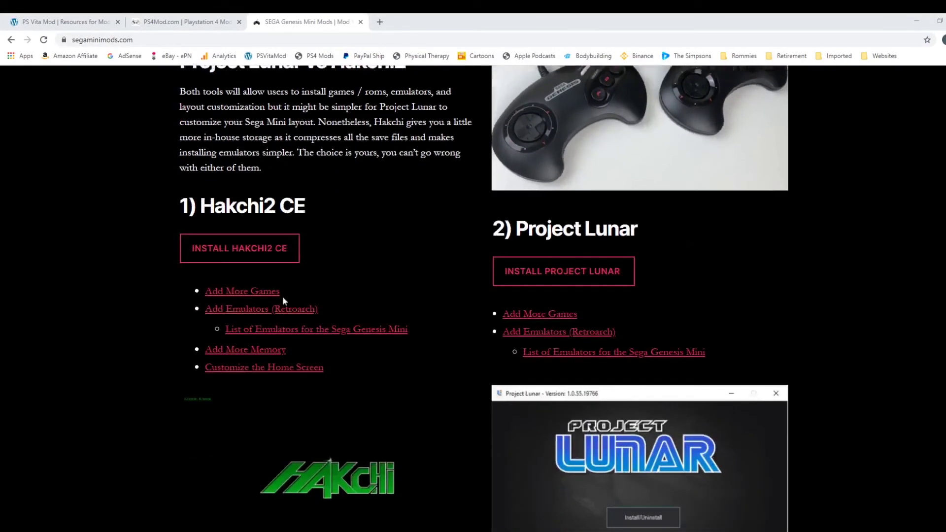
click(277, 309)
scroll(231, 292, down, 8)
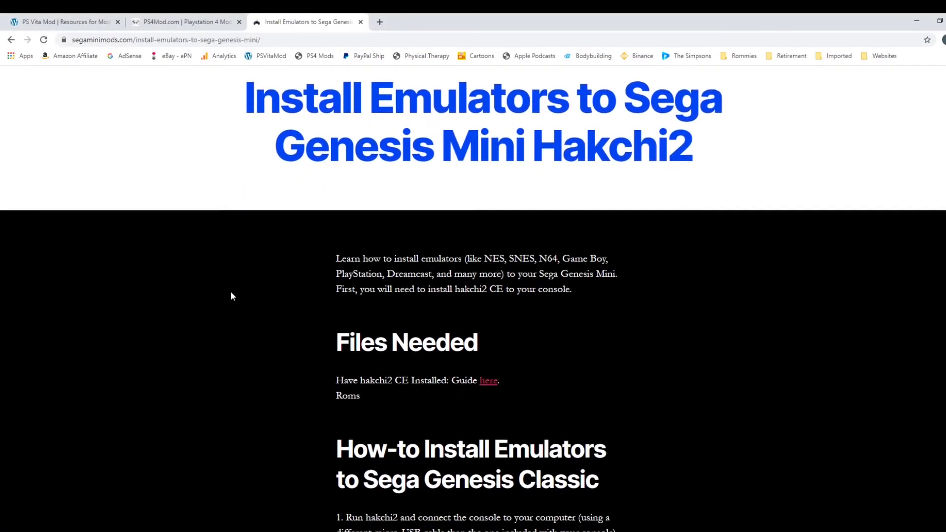
scroll(230, 292, down, 15)
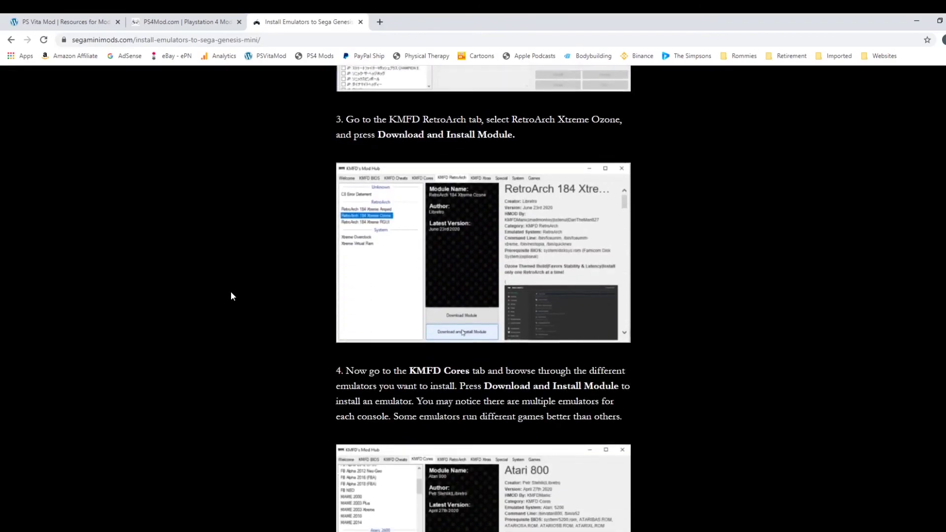
scroll(230, 291, down, 18)
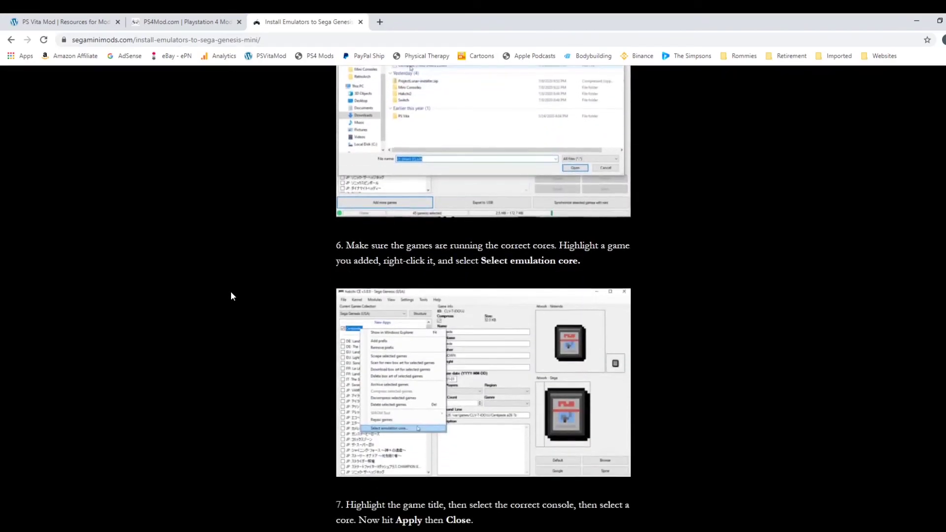
scroll(231, 292, down, 15)
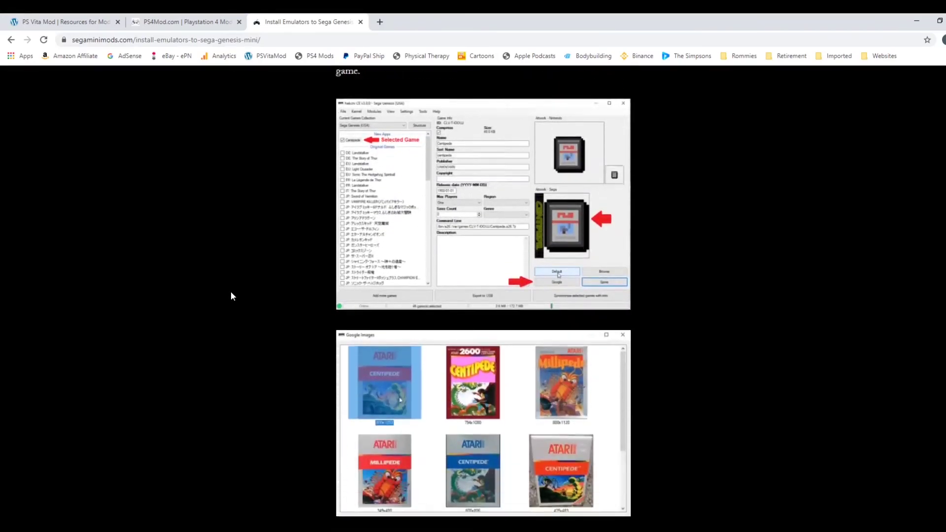
scroll(230, 296, down, 15)
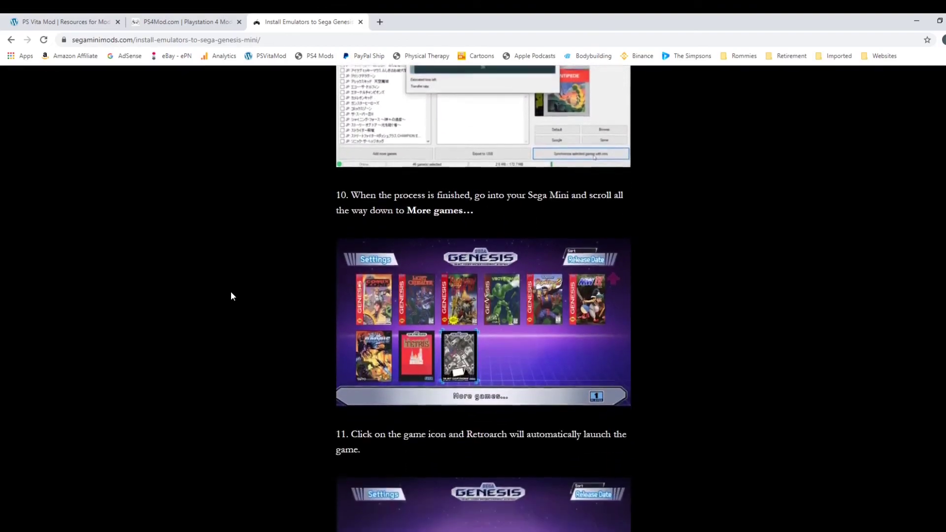
scroll(230, 296, down, 5)
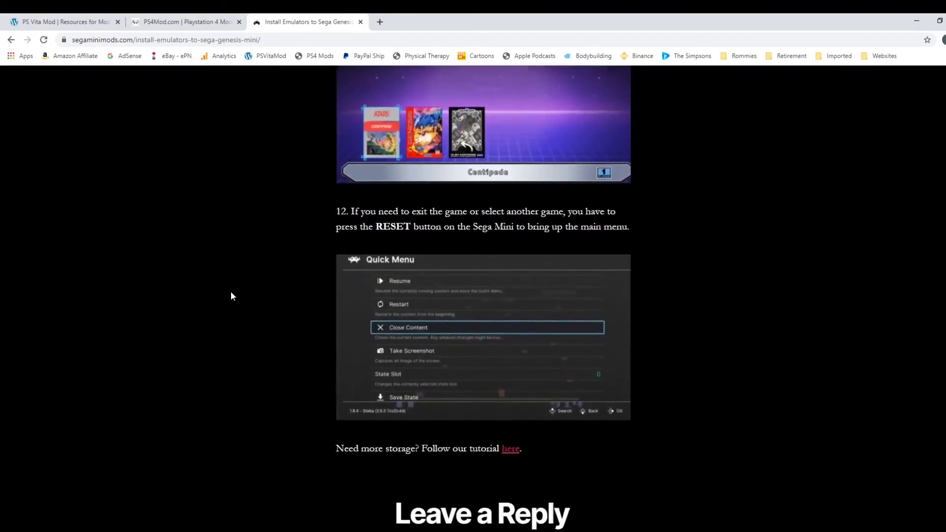